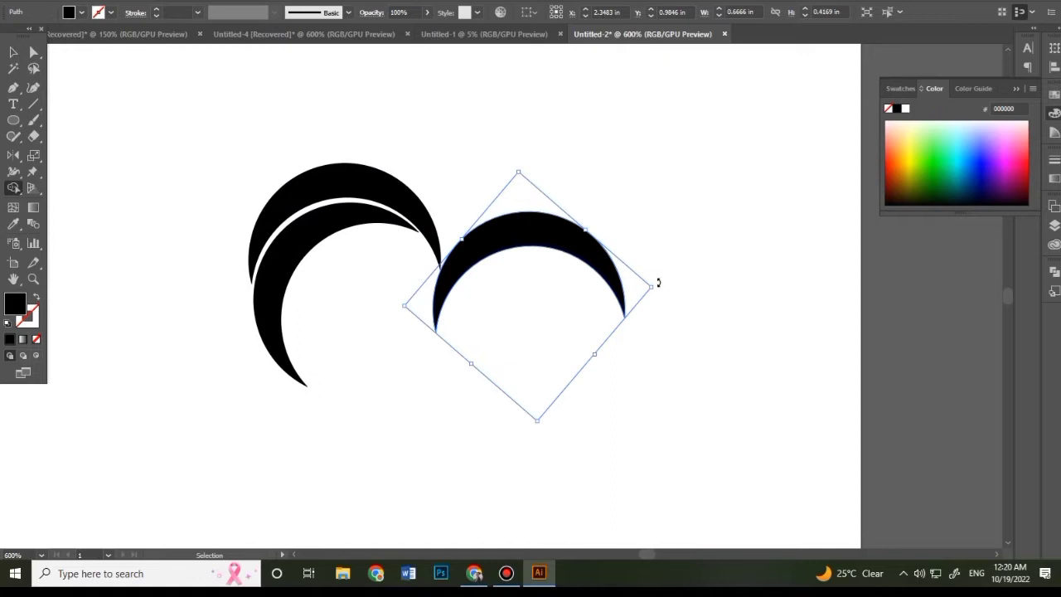
- Rotate the detached crescent and fit it along the right side of the two overlapping crescents, leaving a thin even gap
drag(658, 282, 566, 423)
drag(597, 289, 463, 219)
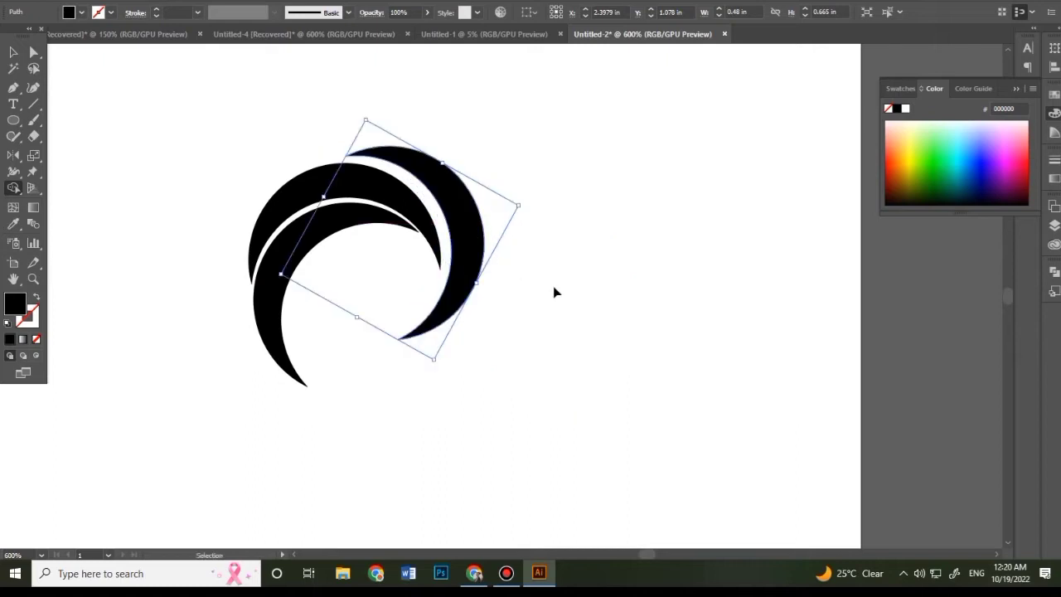
drag(525, 204, 524, 198)
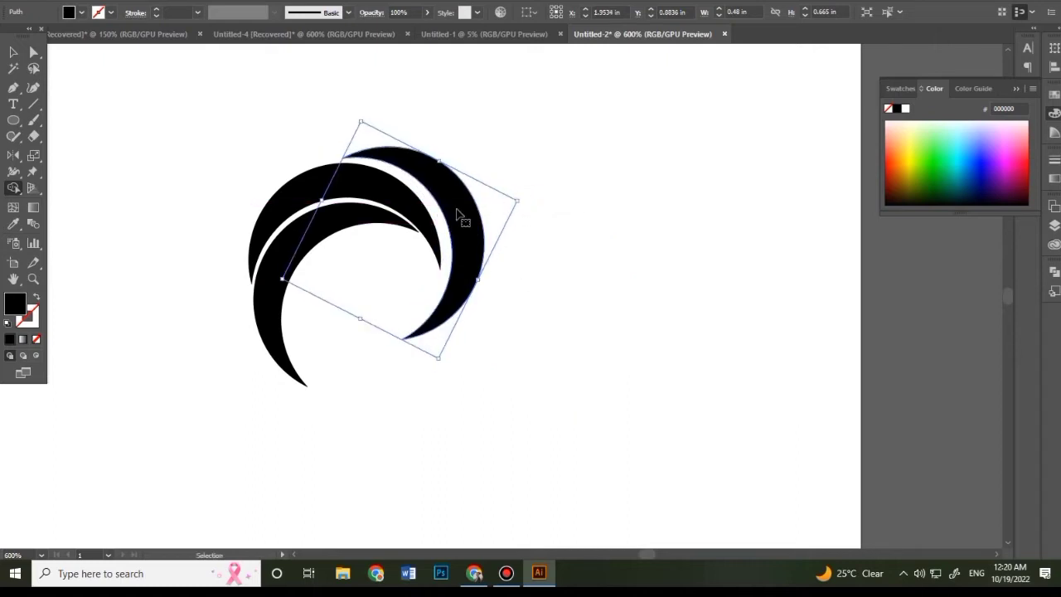
drag(464, 218, 448, 211)
ctrl+click(556, 256)
mouse_move(505, 374)
mouse_down()
mouse_move(519, 362)
mouse_move(522, 381)
mouse_up()
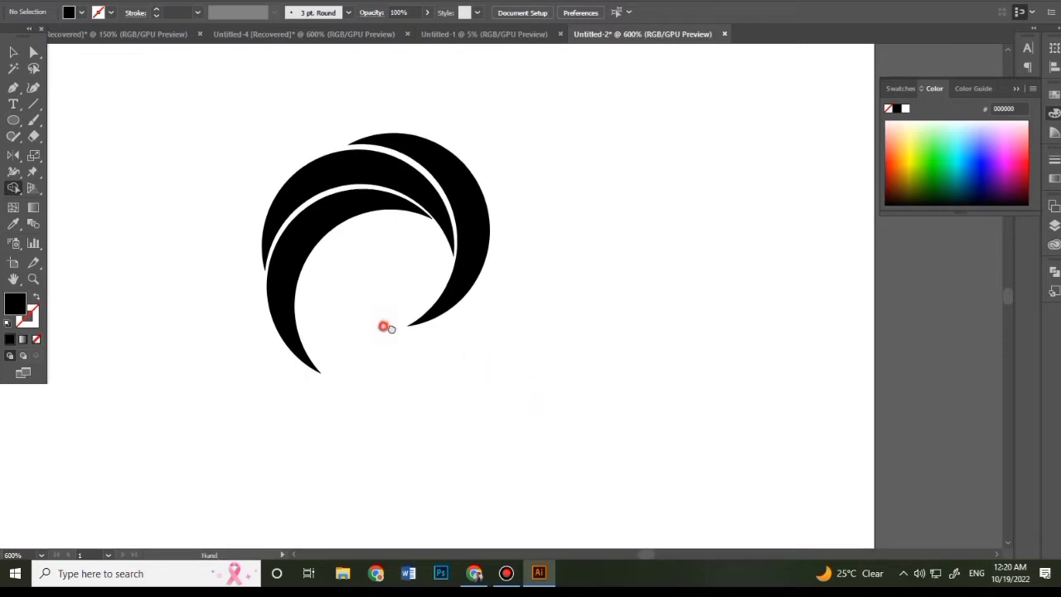
drag(386, 324, 410, 337)
- Rotate all three crescents together slightly counterclockwise
drag(197, 73, 597, 420)
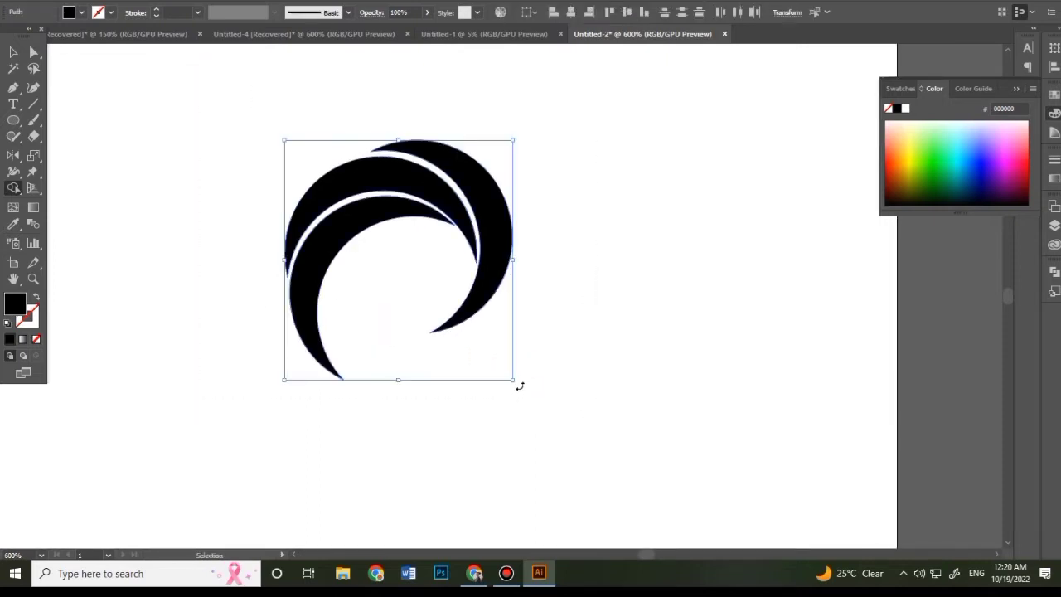
drag(519, 386, 521, 371)
ctrl+click(563, 384)
drag(582, 427, 566, 404)
- Duplicate the lower-left crescent inward as a fourth blade and rotate it counterclockwise to follow the inner curve
drag(311, 241, 338, 292)
drag(499, 343, 515, 318)
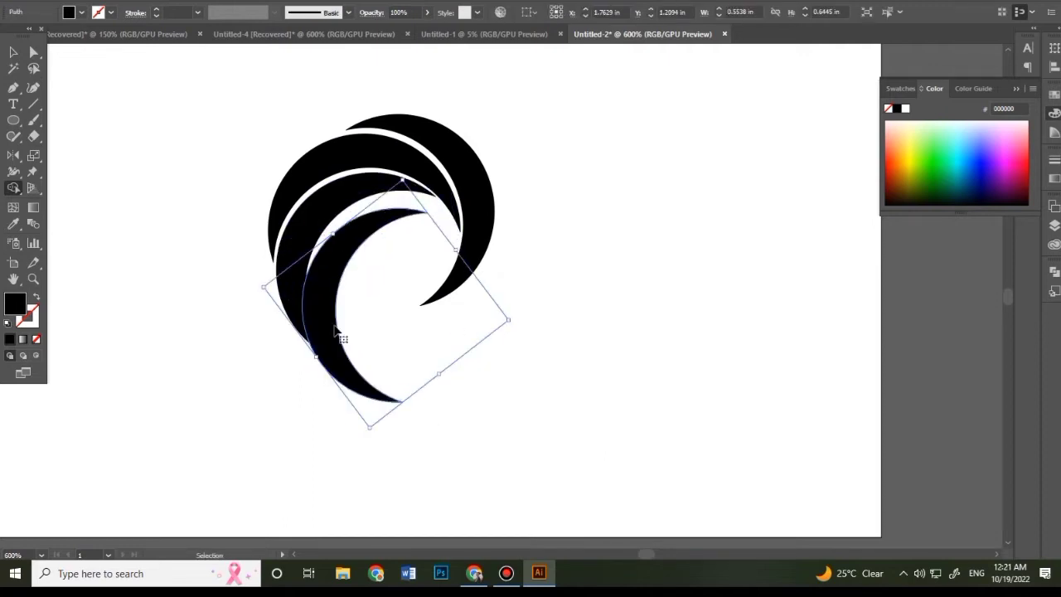
mouse_move(327, 325)
mouse_down()
mouse_move(343, 327)
mouse_move(344, 316)
mouse_up()
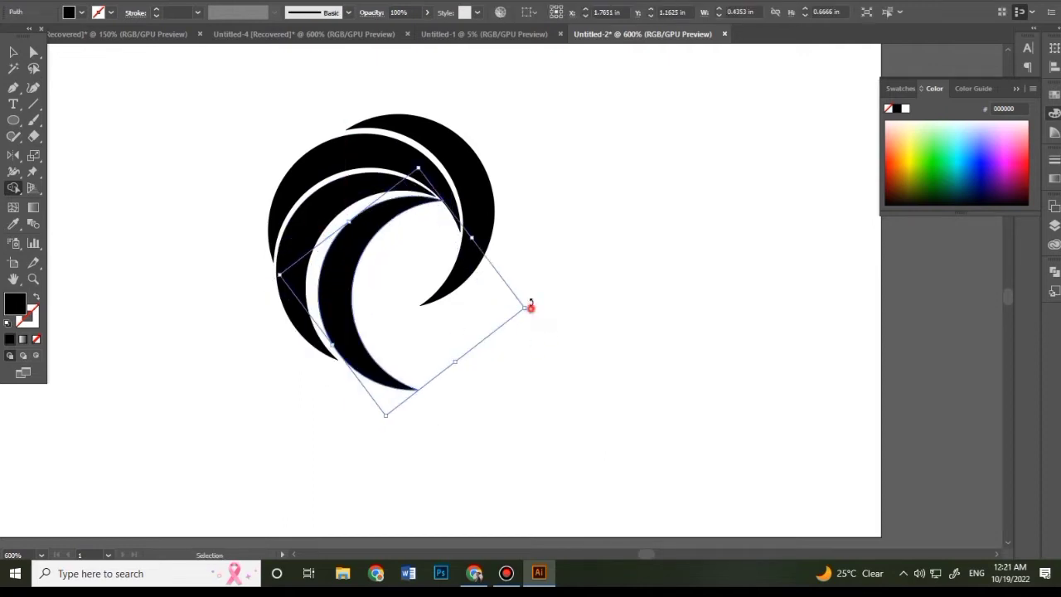
drag(530, 306, 517, 293)
drag(361, 323, 352, 348)
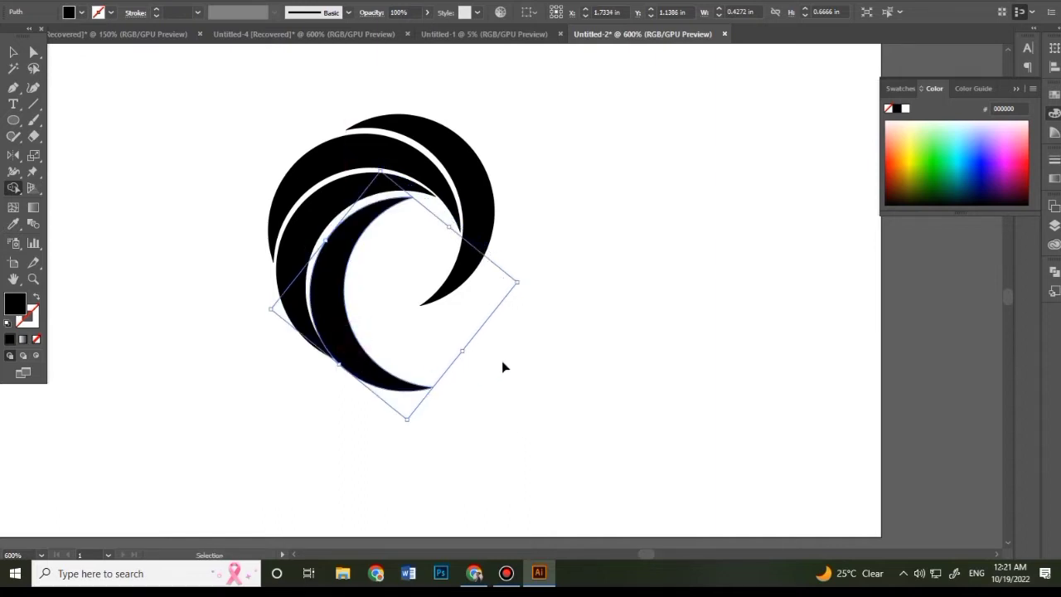
- Scale the innermost crescent down to about 0.40 by 0.62 in and nudge it to leave a narrow gap beside its neighbour
drag(517, 283, 507, 282)
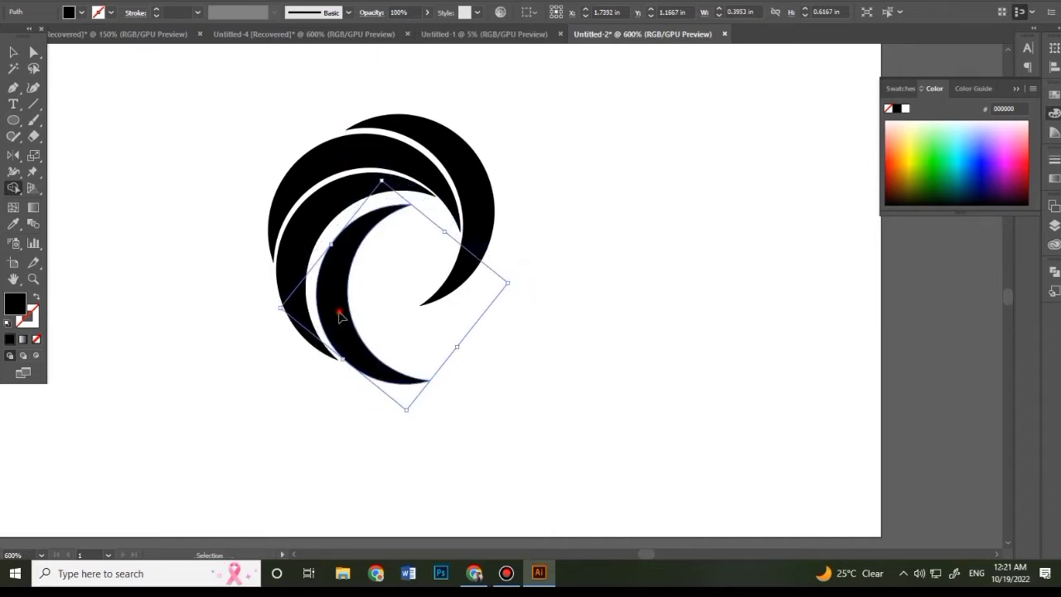
drag(339, 311, 336, 307)
ctrl+click(580, 332)
drag(527, 391, 540, 393)
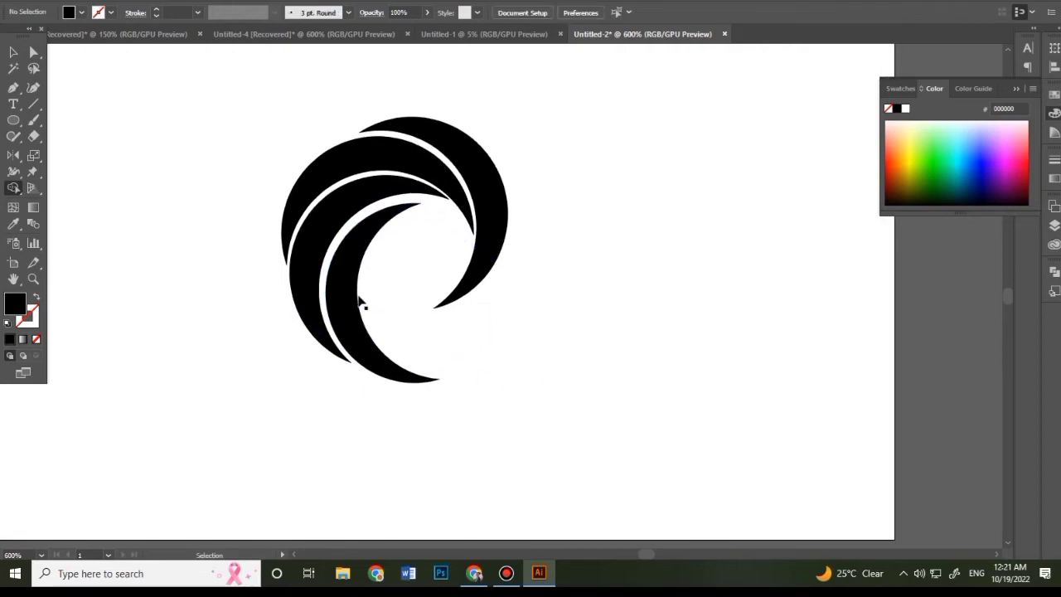
drag(359, 301, 356, 296)
click(539, 400)
drag(547, 416, 441, 423)
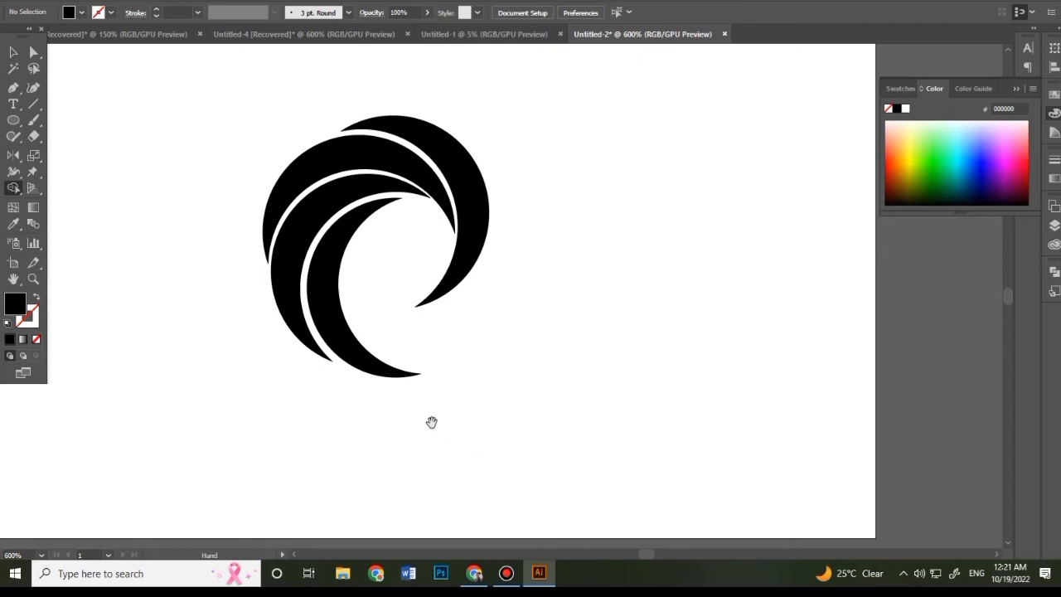
- Nudge the outer right crescent slightly toward the rest of the swirl
drag(473, 244, 471, 240)
click(602, 308)
drag(598, 388, 583, 382)
mouse_move(577, 327)
mouse_down()
mouse_move(586, 347)
mouse_move(589, 335)
mouse_move(582, 344)
mouse_up()
- Select the whole four-crescent swirl and shift it slightly left on the artboard
key(ctrl+minus)
key(ctrl+minus)
drag(301, 175, 572, 440)
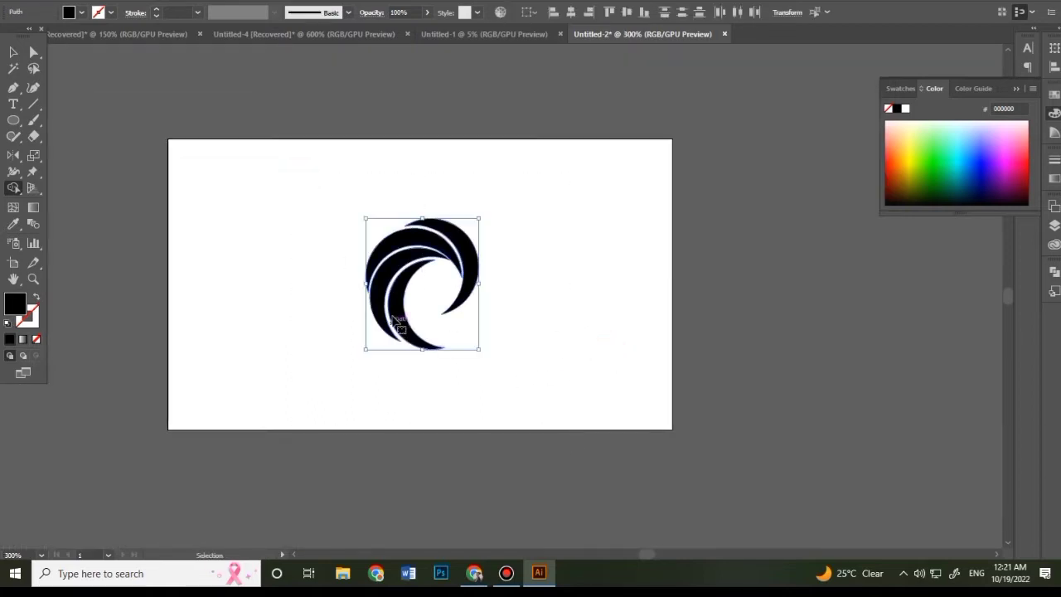
drag(394, 303, 387, 300)
click(561, 373)
drag(490, 418, 496, 418)
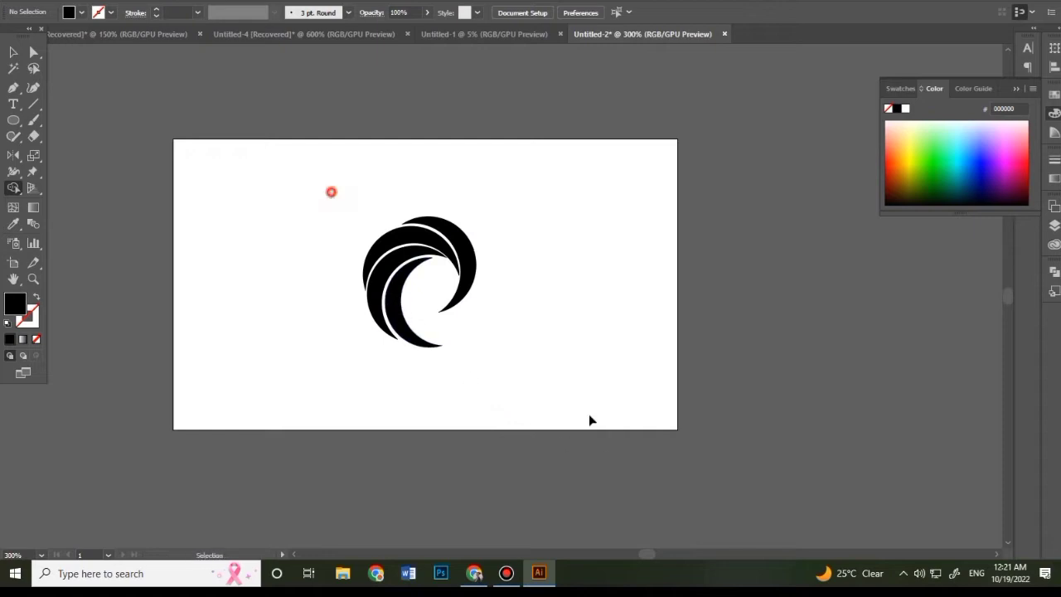
- Replace the black fill of all four crescents with a white-to-black gradient
drag(330, 191, 589, 414)
click(23, 339)
ctrl+click(307, 383)
drag(382, 432, 359, 433)
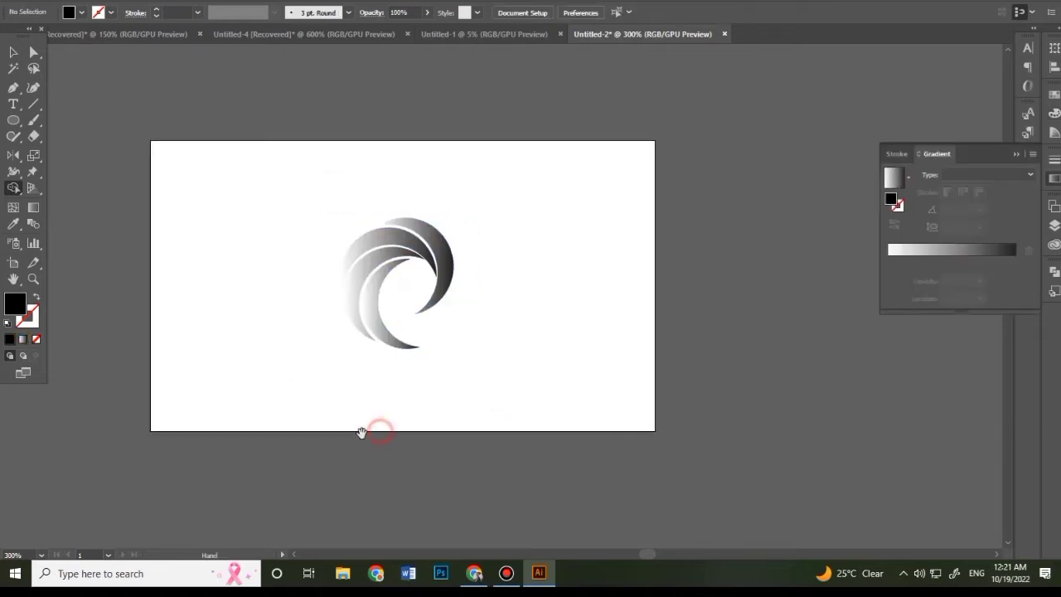
- Run one linear gradient downward across all four crescents at about -76°
drag(322, 191, 636, 432)
key(g)
drag(444, 174, 523, 483)
ctrl+click(592, 323)
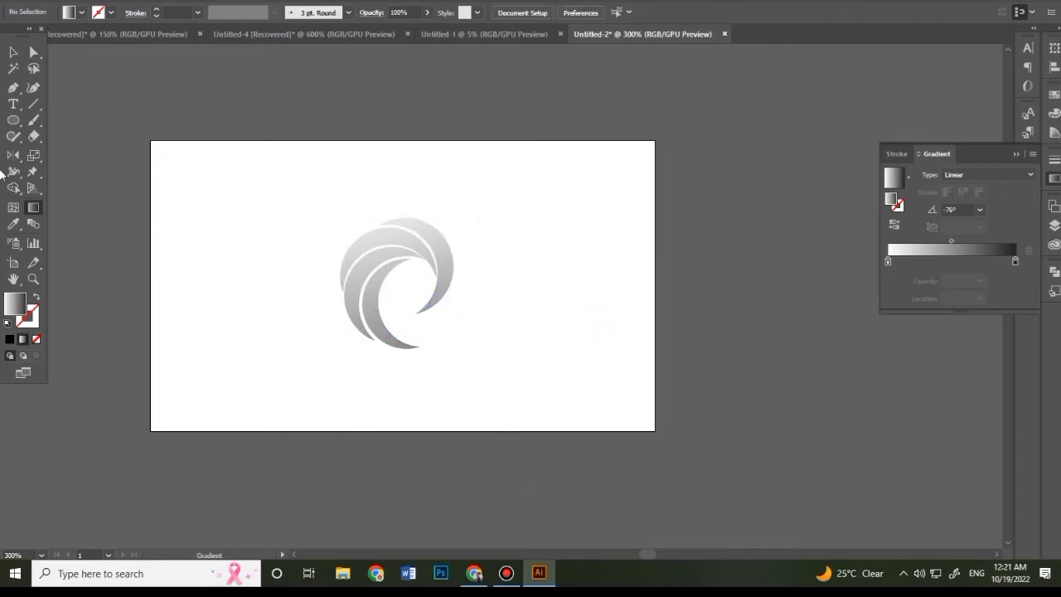
- Draw a 3.5 by 2 in rectangle covering the artboard and send it to the back behind the logo
drag(7, 123, 49, 119)
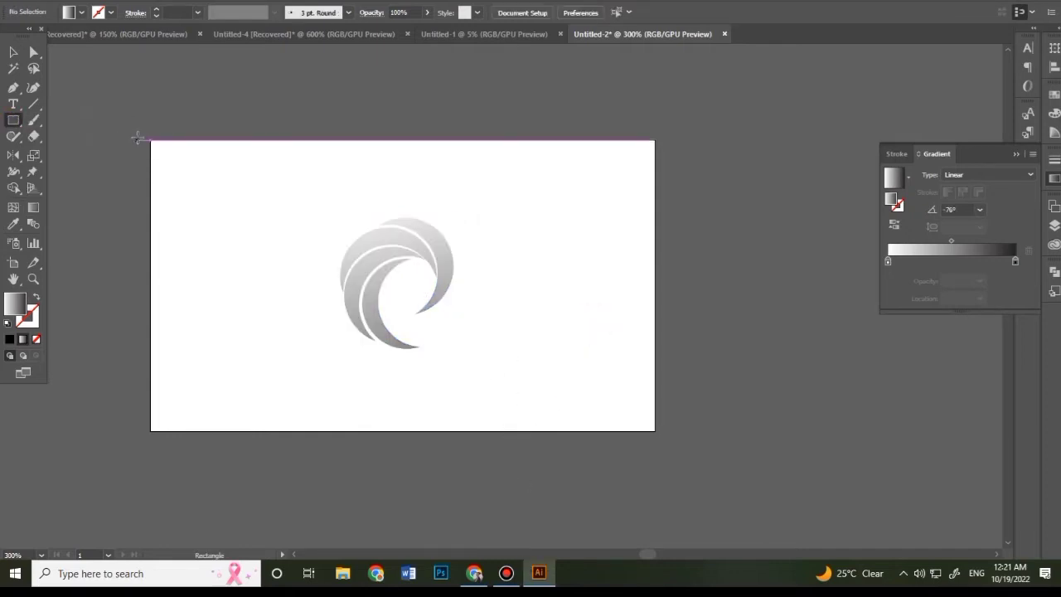
mouse_move(152, 141)
mouse_down()
mouse_move(390, 267)
mouse_move(654, 430)
mouse_up()
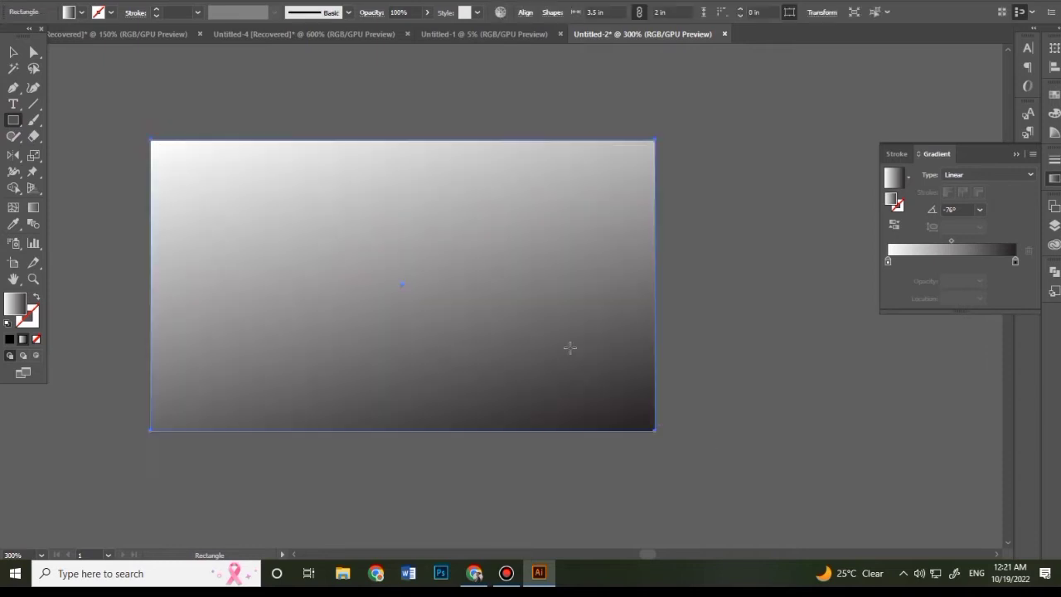
right_click(537, 303)
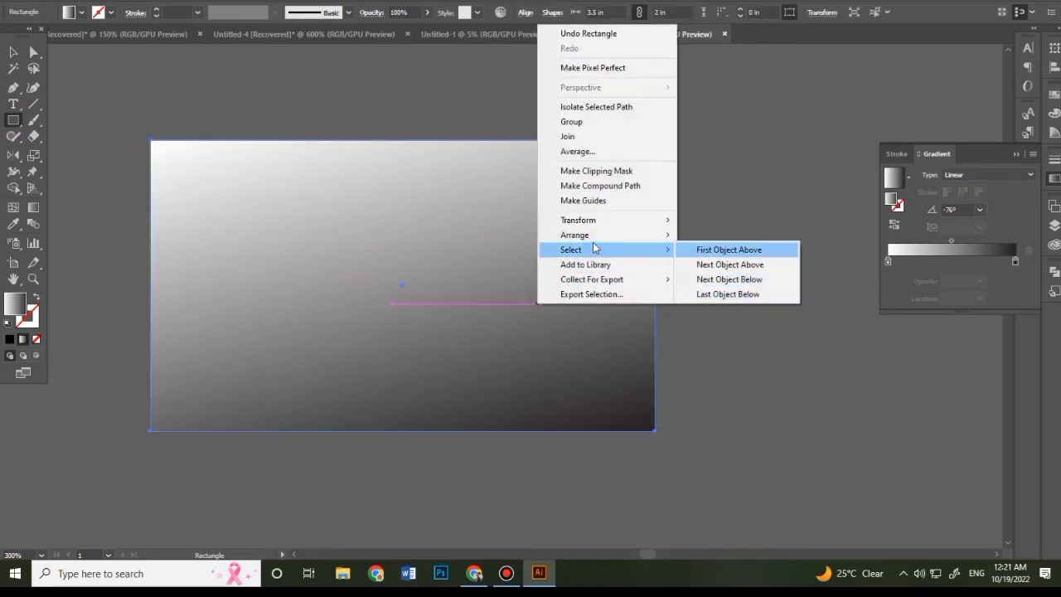
mouse_move(655, 235)
click(748, 281)
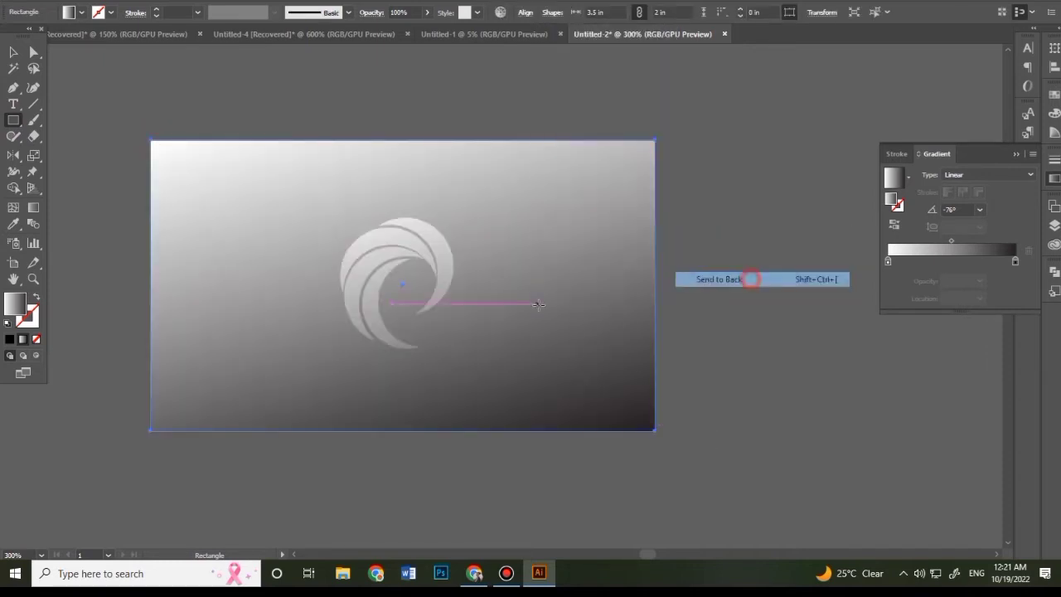
- Fill the background rectangle with solid black
click(81, 13)
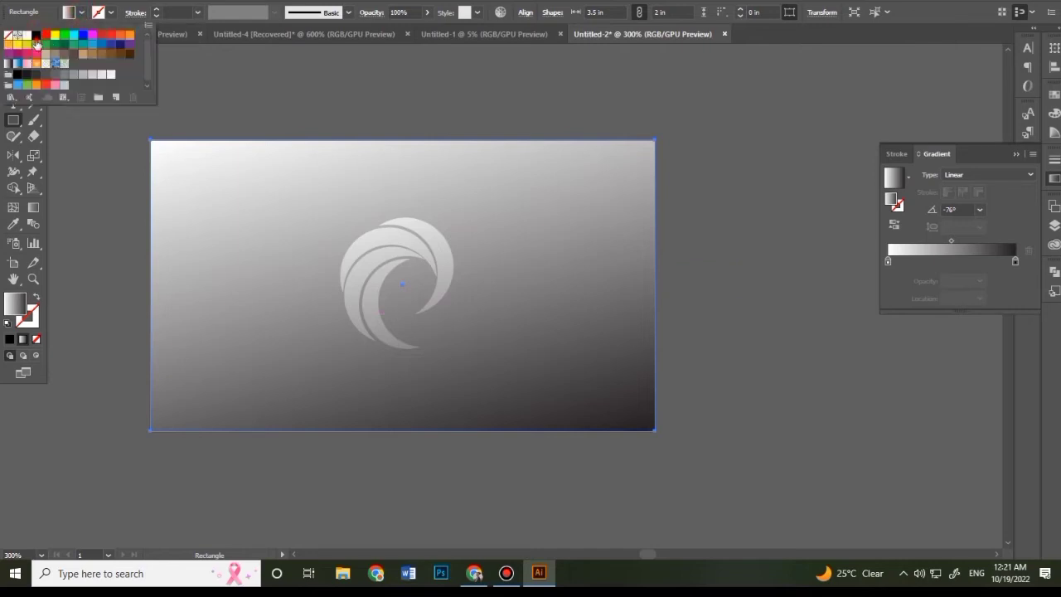
click(35, 44)
click(36, 34)
ctrl+click(557, 123)
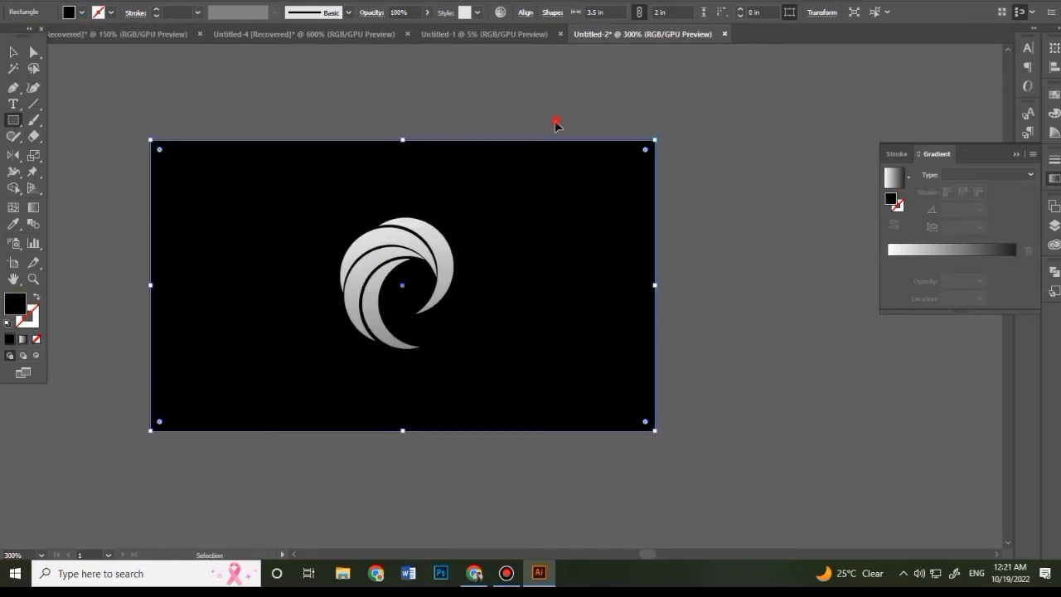
drag(541, 227, 548, 225)
ctrl+click(548, 225)
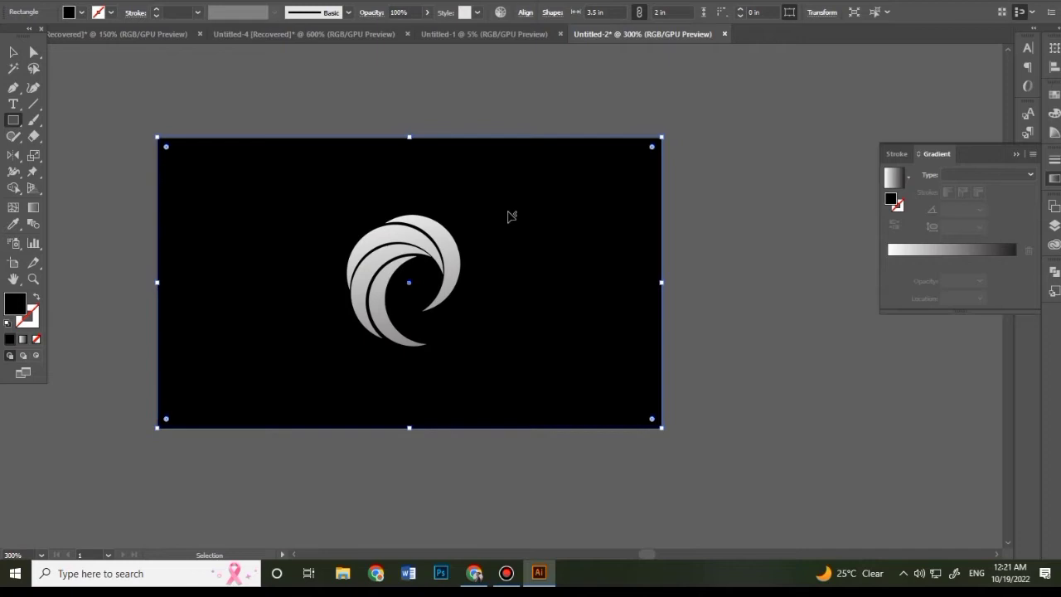
- Scale the whole crescent logo down and place it left of the artboard's centre
click(590, 273)
drag(338, 193, 596, 407)
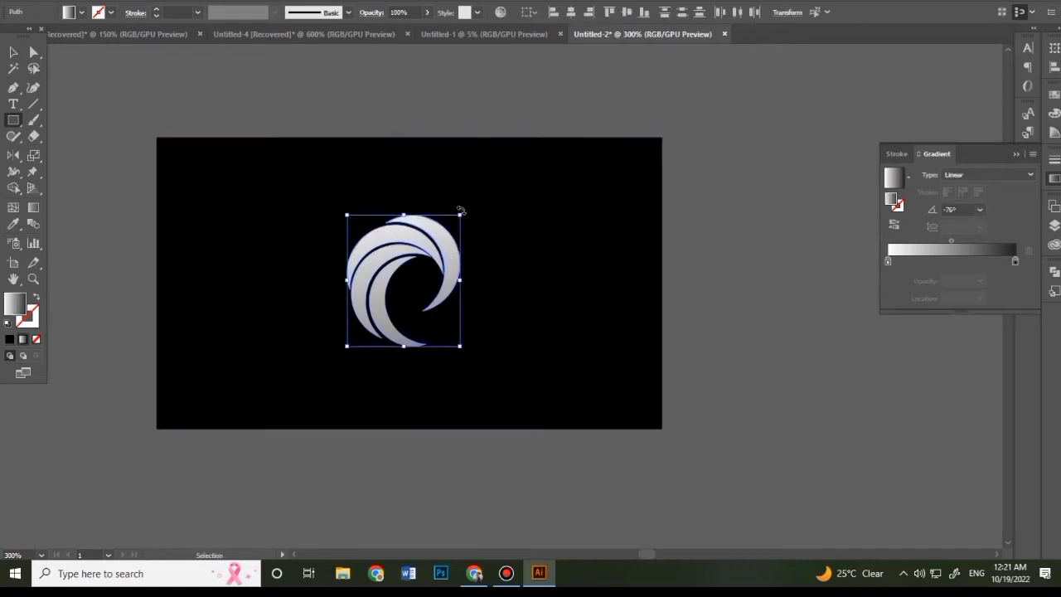
drag(447, 242, 417, 324)
click(540, 331)
- Redraw the linear gradients individually on the outer right crescent at about -76° and the next one at about -64°
ctrl+click(367, 236)
key(g)
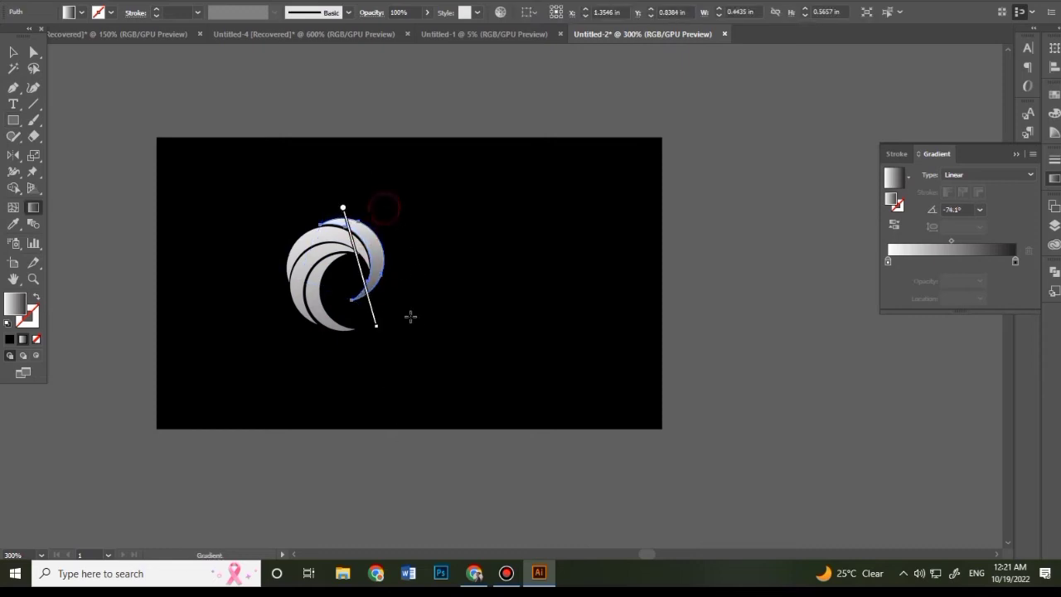
ctrl+click(339, 236)
drag(377, 199, 405, 256)
ctrl+click(414, 307)
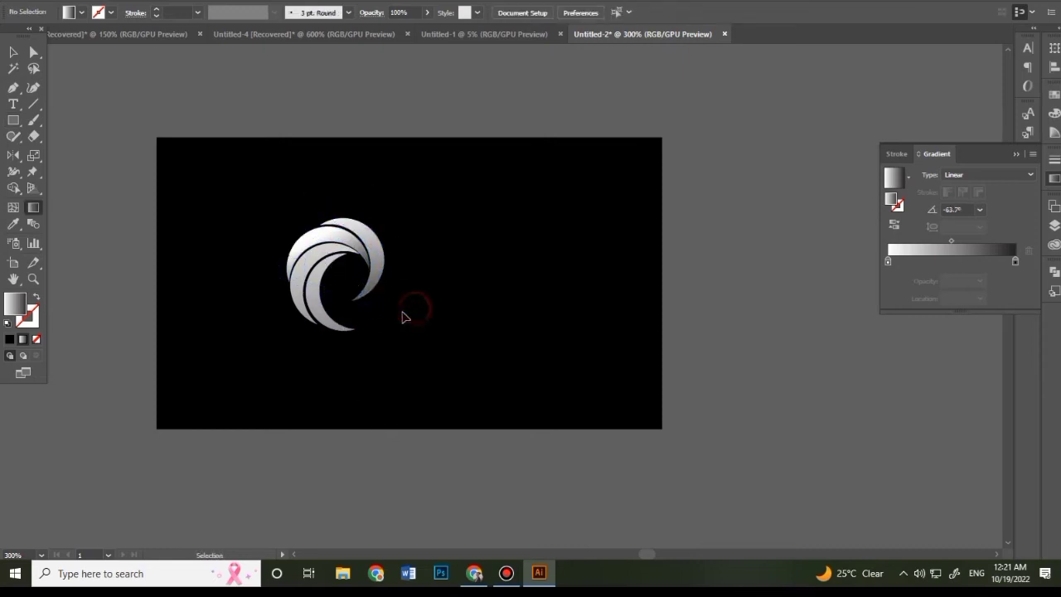
- Redraw the third crescent's gradient so it runs from white at the lower end to darker at the upper end
ctrl+click(316, 254)
drag(376, 176, 443, 302)
drag(362, 352, 395, 307)
ctrl+click(381, 366)
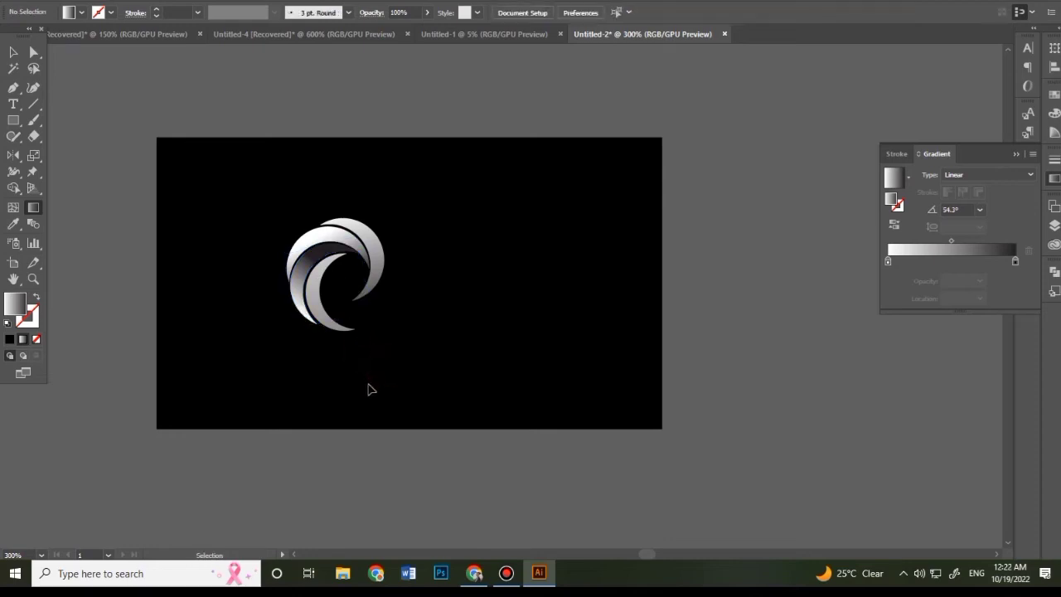
ctrl+click(315, 254)
drag(343, 383, 409, 346)
ctrl+click(394, 382)
- Redraw the innermost crescent's gradient as a long diagonal running from its lower end up to the right
ctrl+click(327, 310)
key(ctrl+z)
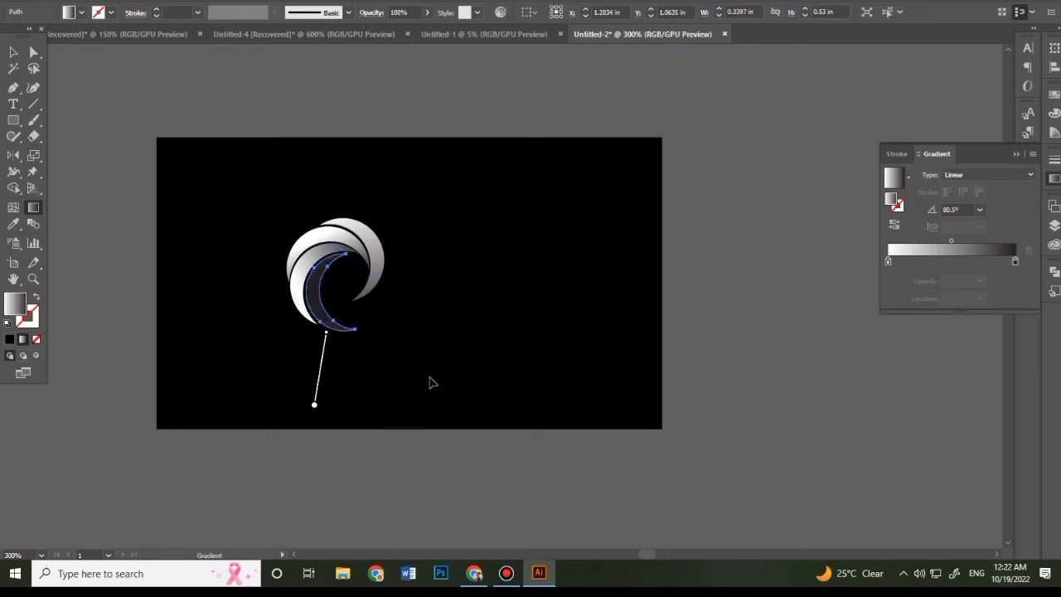
drag(391, 407, 476, 211)
ctrl+click(483, 307)
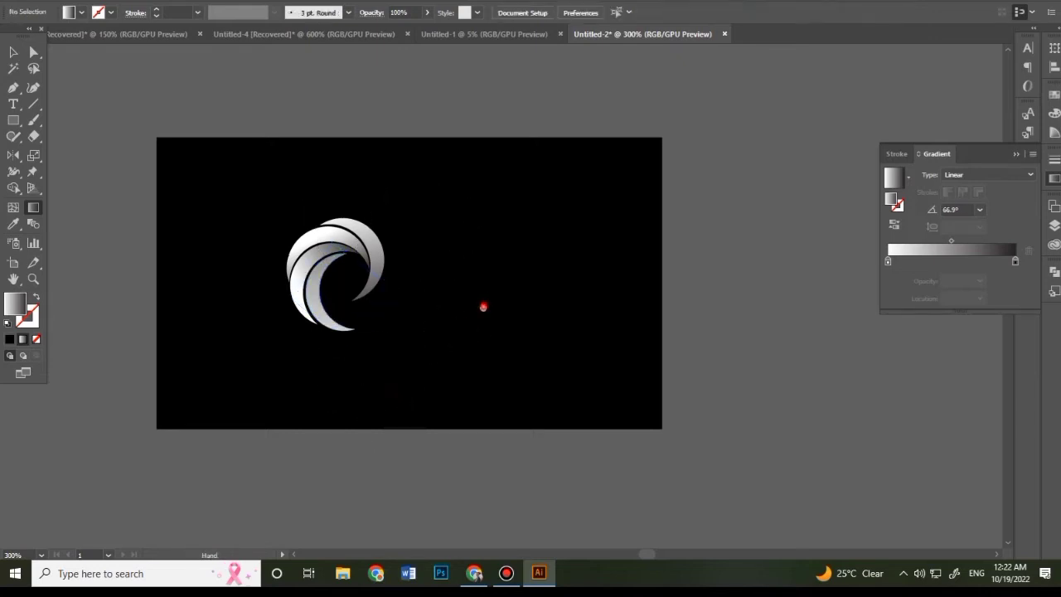
drag(483, 307, 485, 324)
ctrl+click(311, 322)
drag(395, 381, 448, 246)
ctrl+click(506, 353)
drag(447, 357, 450, 364)
drag(423, 399, 428, 366)
- Move the whole logo to the upper middle of the black background and scale it down proportionally
drag(256, 189, 460, 347)
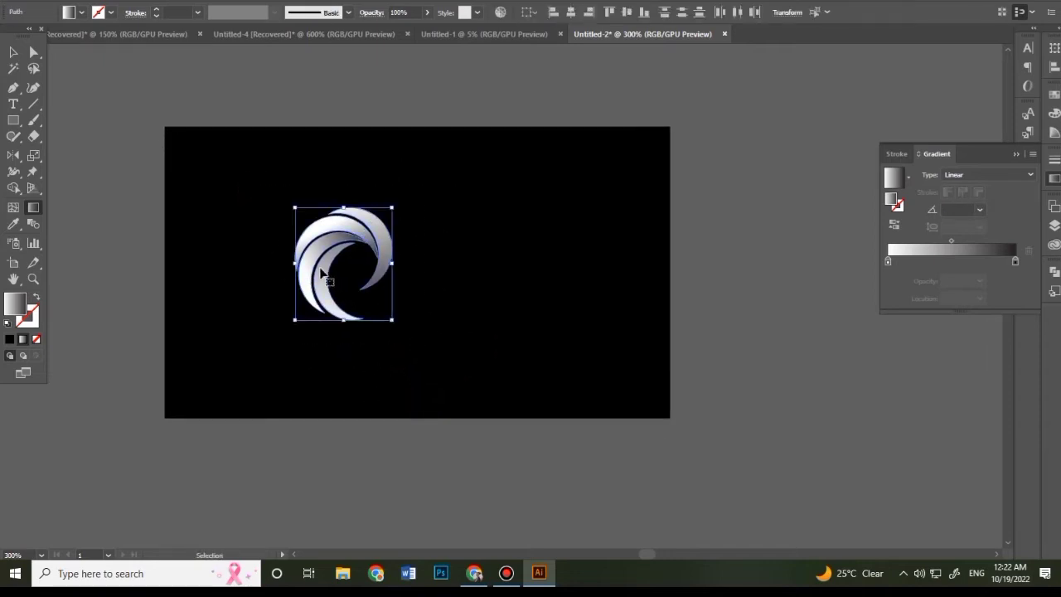
drag(322, 274, 380, 254)
drag(449, 300, 436, 282)
ctrl+click(453, 301)
drag(493, 333, 489, 330)
drag(315, 184, 497, 349)
key(ctrl+z)
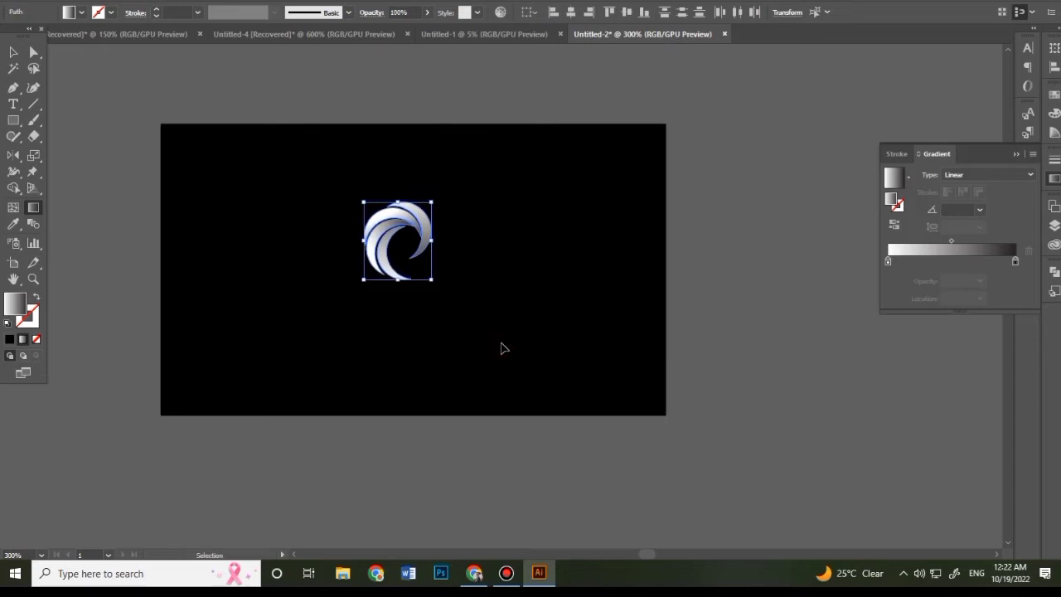
click(499, 348)
- Add the brand name as lowercase 12 pt Orbitron Bold text below the artboard
click(33, 104)
click(12, 103)
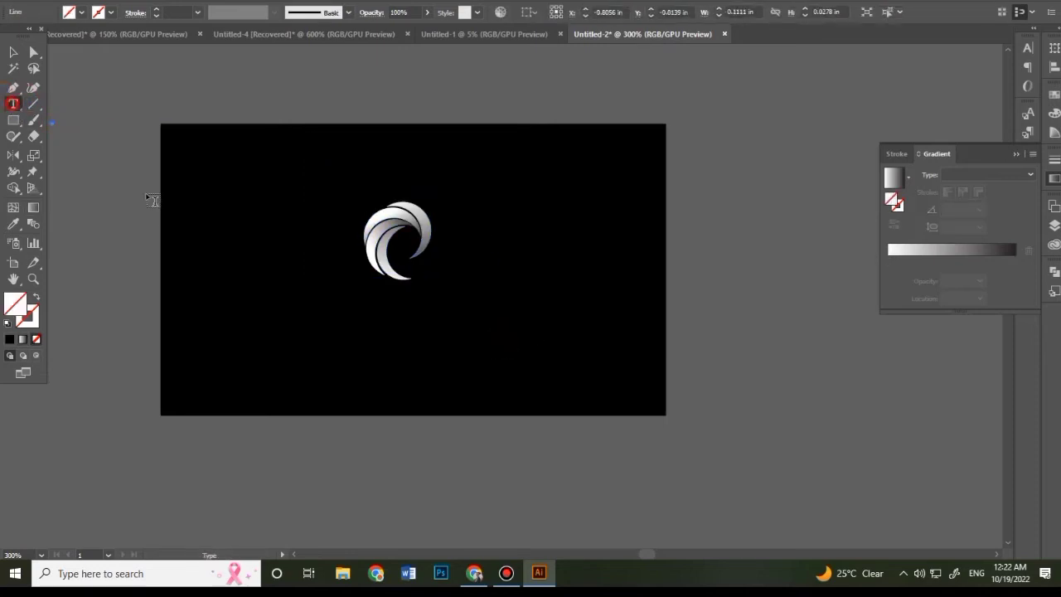
click(297, 460)
text(ahsan)
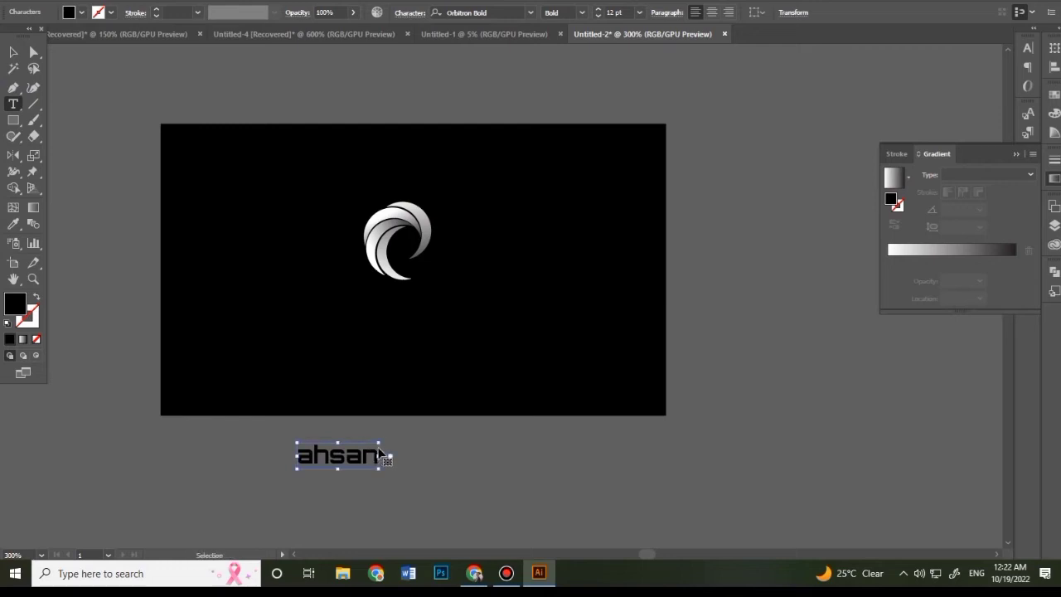
- Make a copy of the name text, enlarge it to about 41.5 pt, and place it beneath the logo
ctrl+alt+drag(375, 455, 605, 410)
drag(507, 464, 449, 341)
ctrl+click(500, 380)
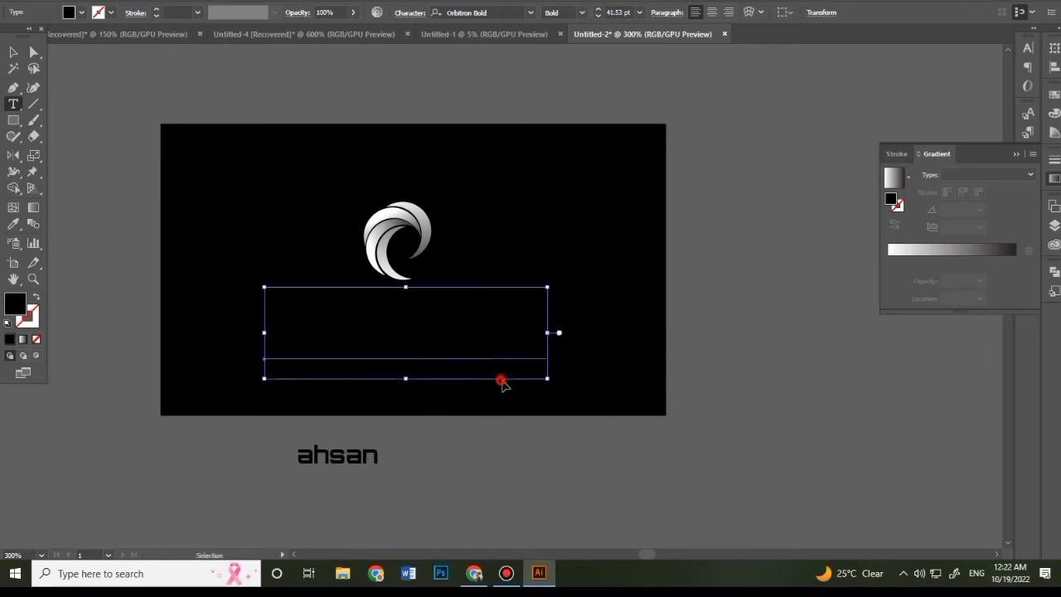
- Fill the enlarged name text on the black background with white
ctrl+click(404, 357)
click(81, 12)
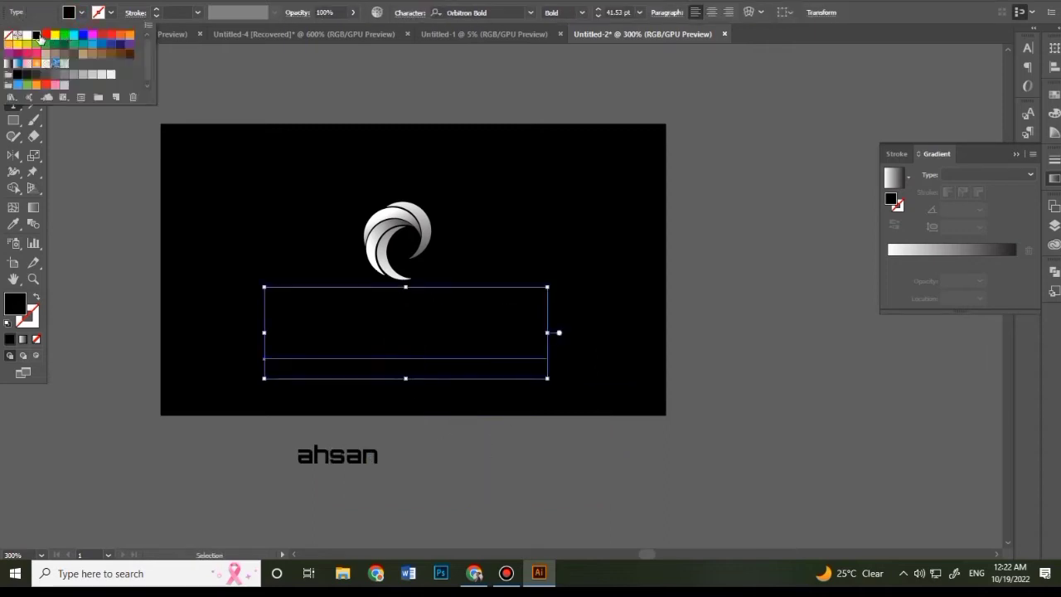
click(33, 38)
click(603, 284)
ctrl+click(558, 403)
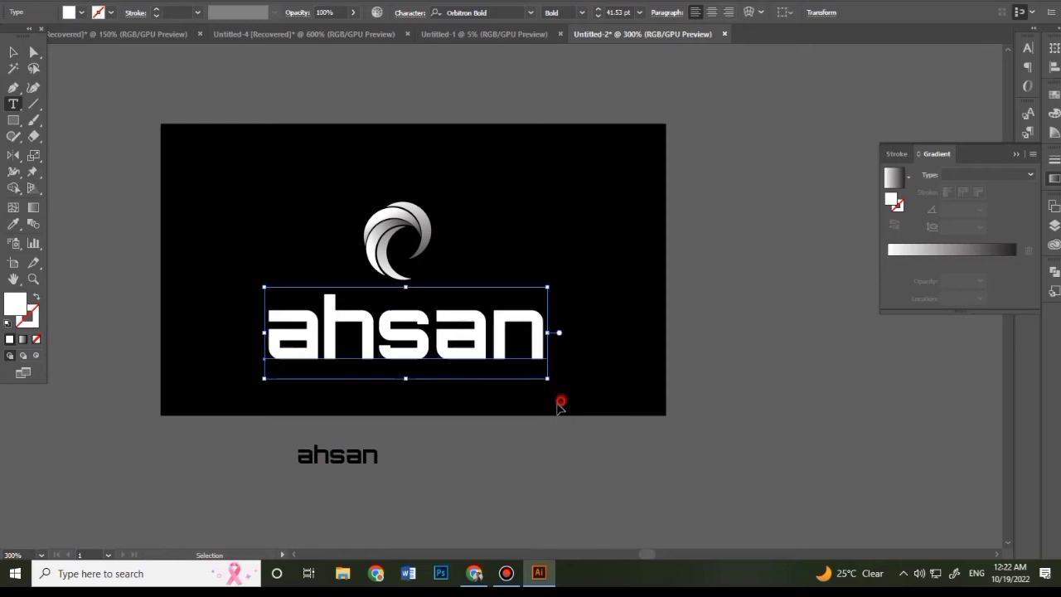
- Try Palace Script MT, Palatino Linotype, Parchment and Poor Richard as fonts for the white name text beneath the swirl
ctrl+click(441, 355)
scroll(461, 13, down, 3)
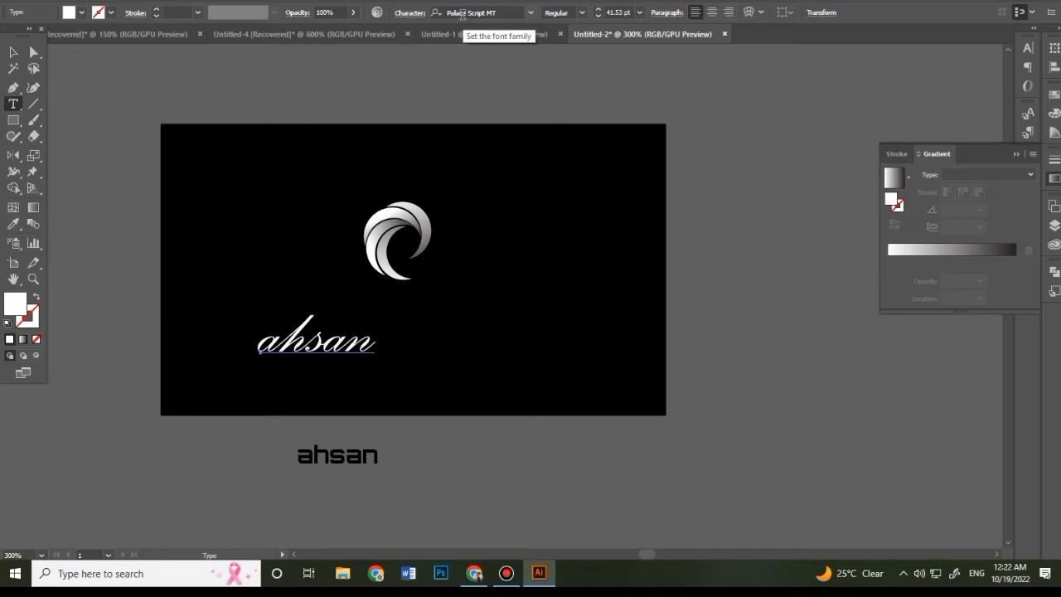
scroll(461, 13, down, 1)
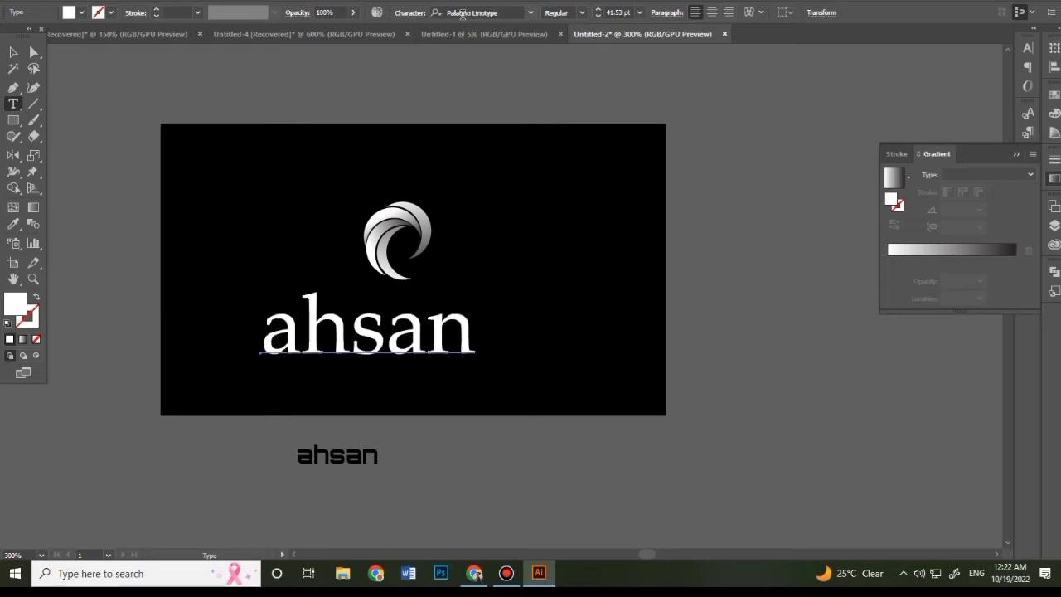
scroll(462, 13, down, 4)
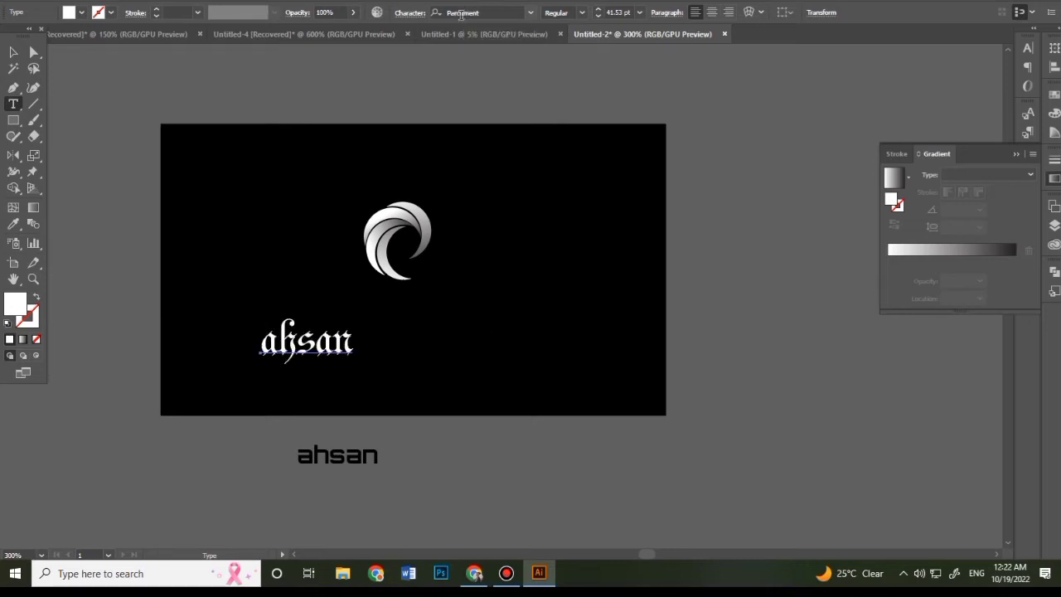
scroll(461, 13, down, 4)
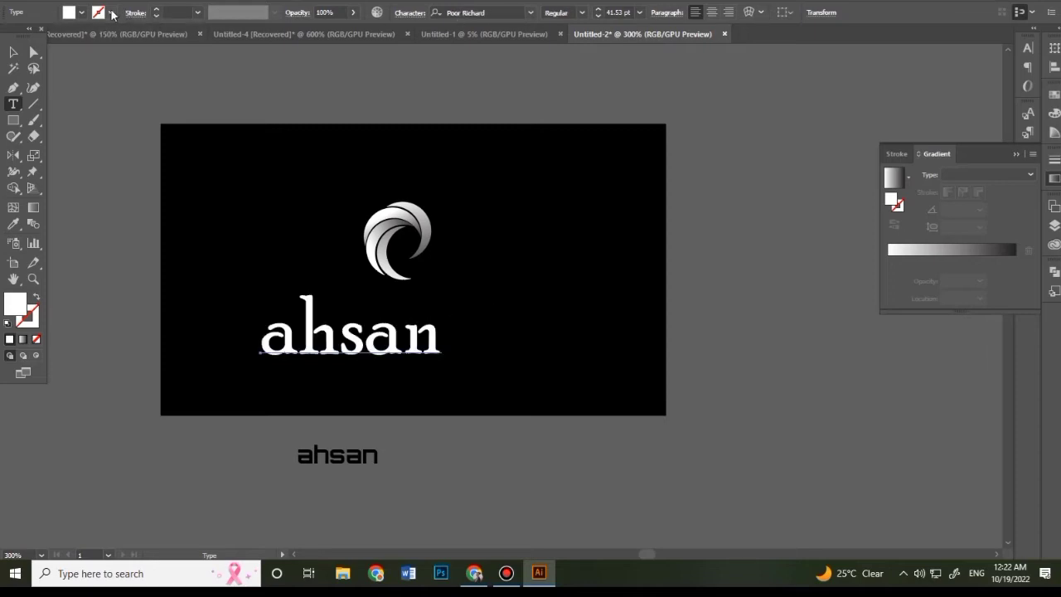
scroll(215, 26, up, 1)
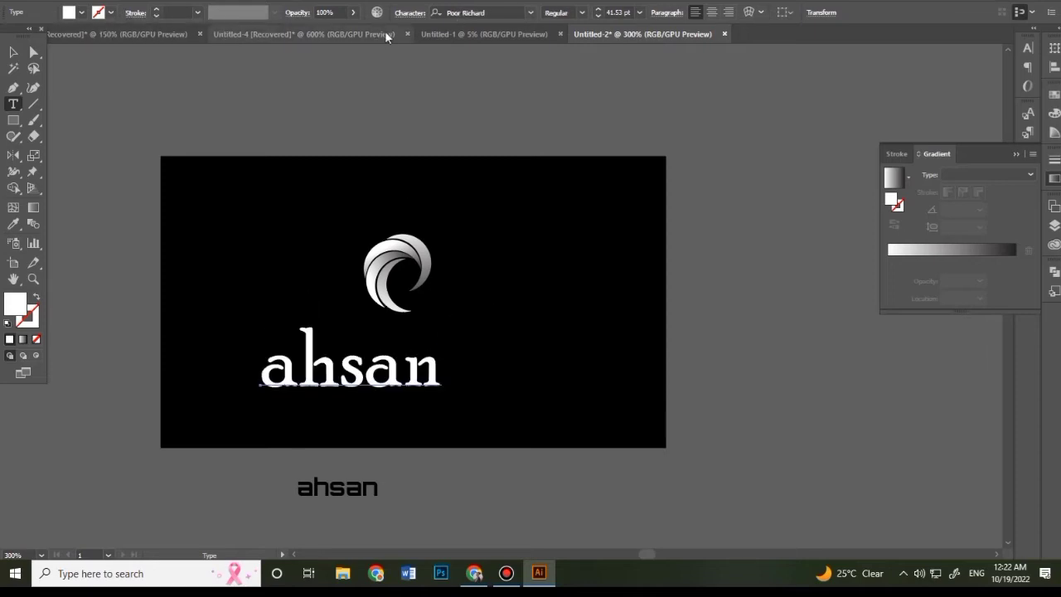
click(198, 13)
click(197, 12)
click(115, 14)
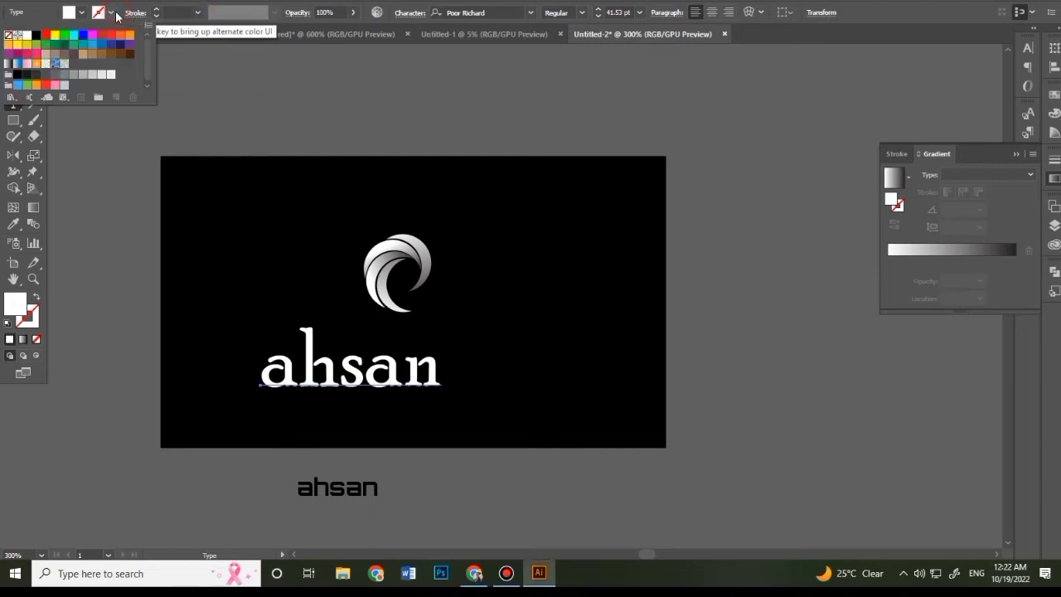
click(112, 14)
click(82, 13)
click(82, 14)
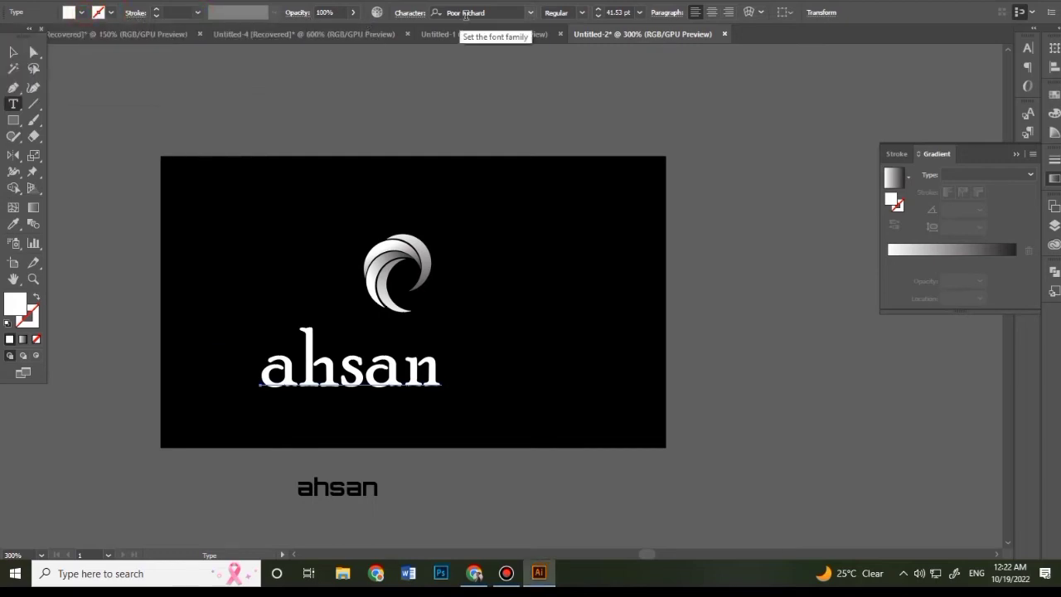
- Try the white name text in Pristina and return it to Poor Richard
scroll(465, 14, down, 1)
scroll(465, 15, up, 1)
scroll(465, 14, down, 1)
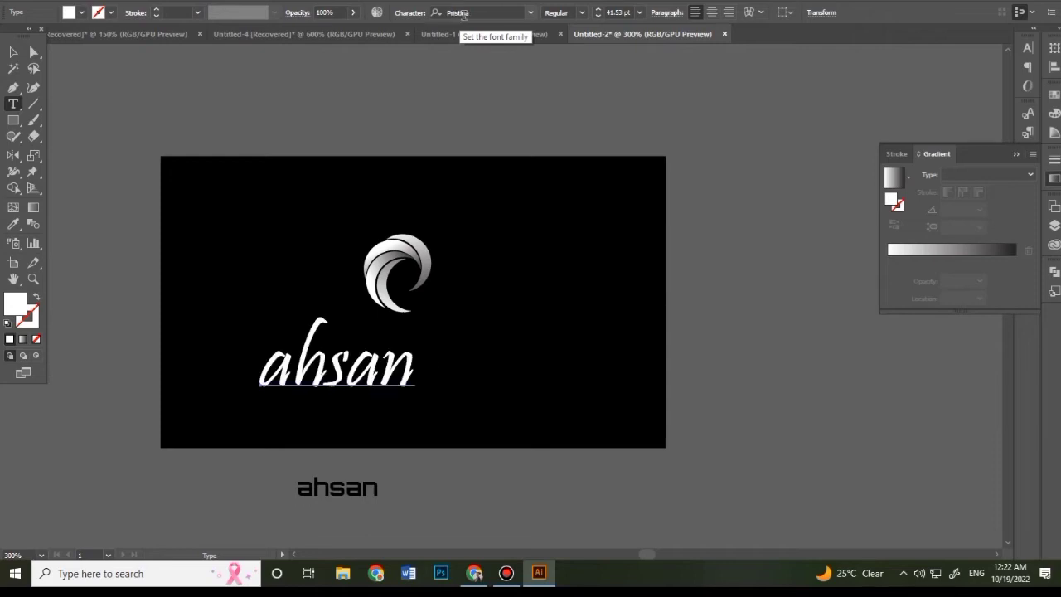
scroll(465, 14, down, 1)
scroll(464, 14, up, 2)
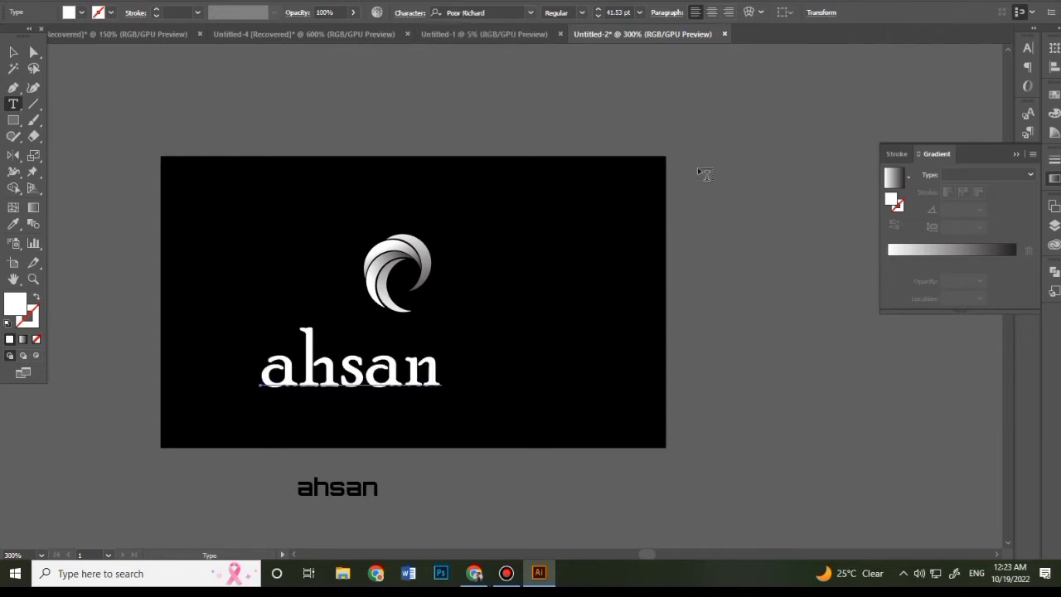
- Move the white name text to the swirl's lower right edge and set its font to Russo One
scroll(635, 232, down, 1)
drag(372, 341, 518, 279)
scroll(471, 12, down, 3)
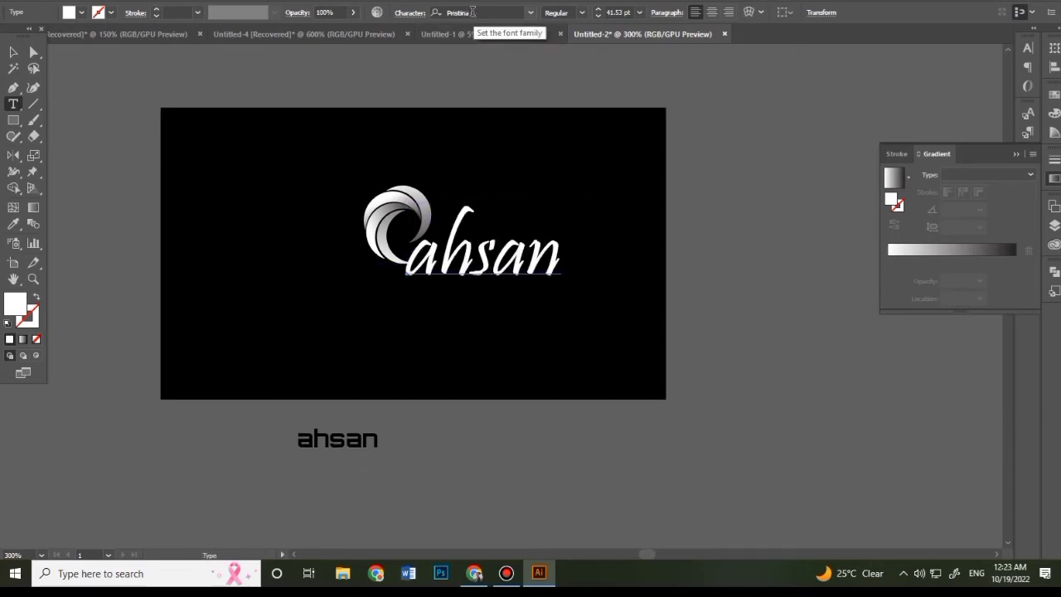
scroll(471, 12, down, 4)
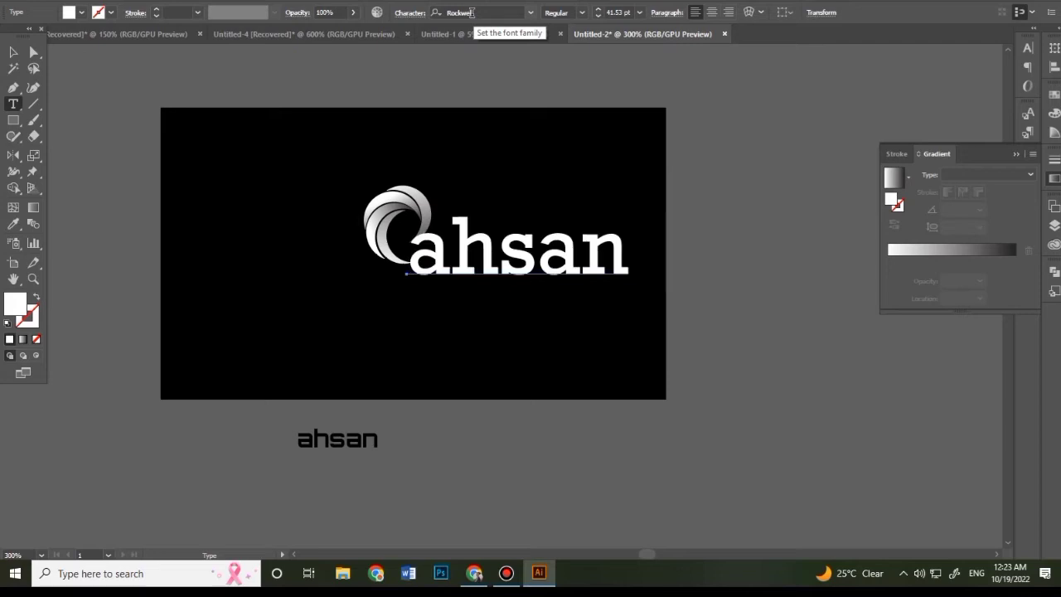
scroll(470, 13, down, 1)
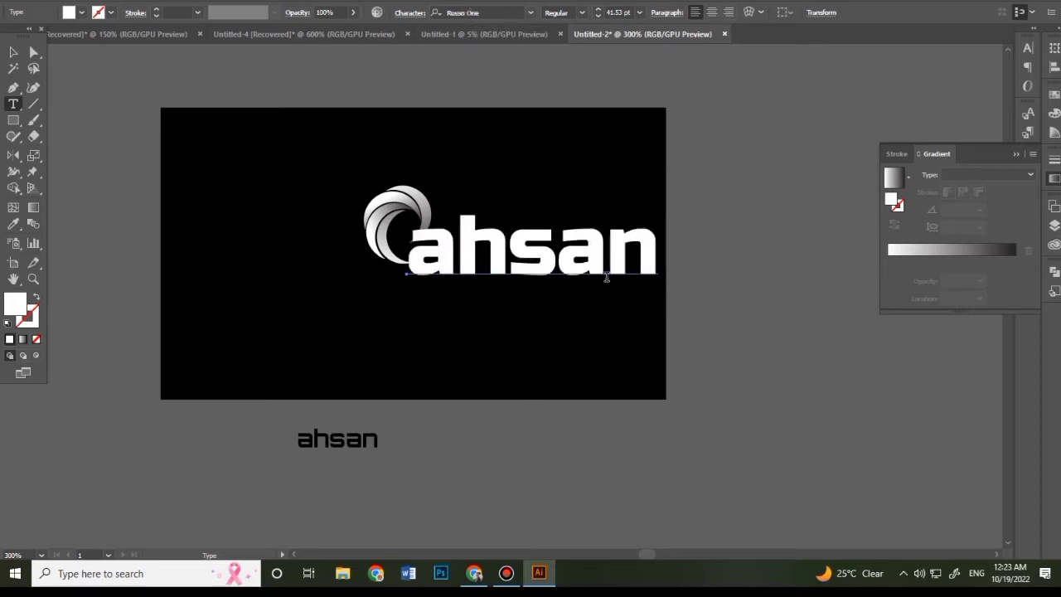
- Retype the white name text in capital letters and move it beneath the swirl
drag(646, 252, 306, 275)
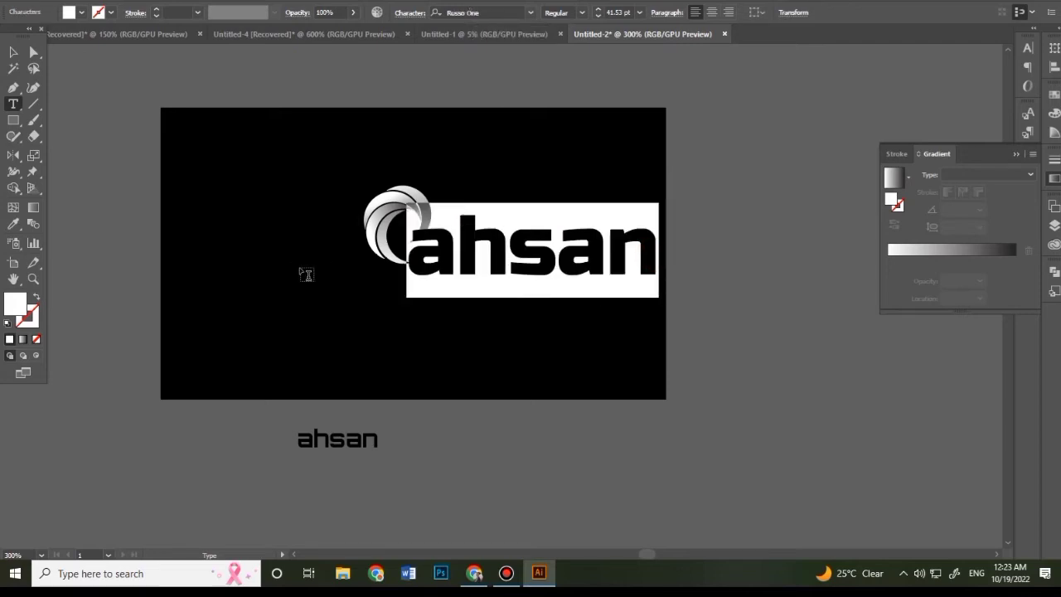
text(AHSAN)
drag(554, 248, 430, 323)
- Try Sakkal Majalla, Script MT Bold and Rockwell Extra Bold on the capitalised name beside the swirl, and return to Russo One
scroll(469, 12, down, 1)
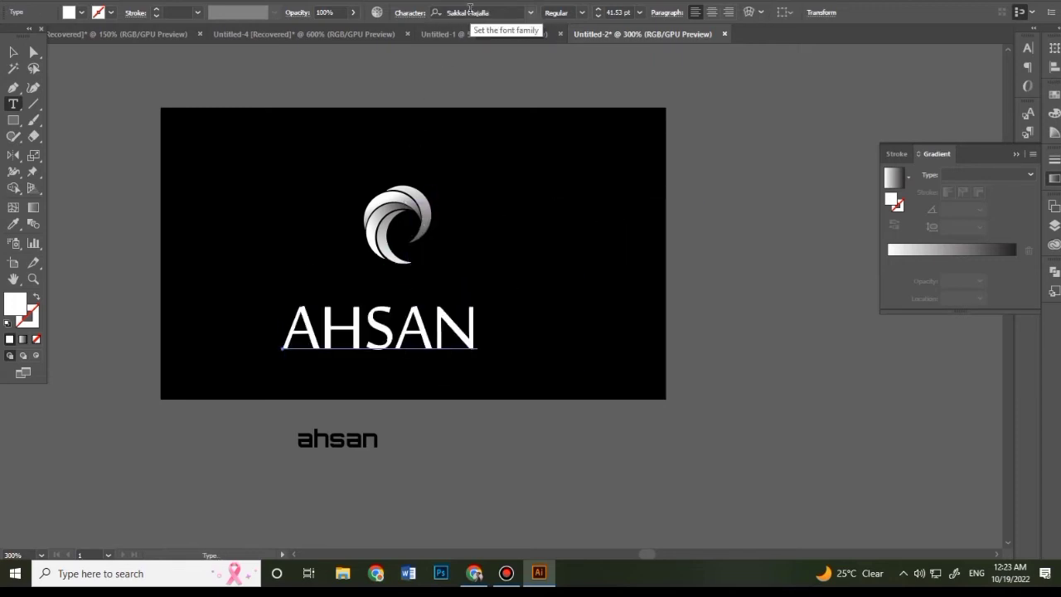
drag(384, 341, 508, 293)
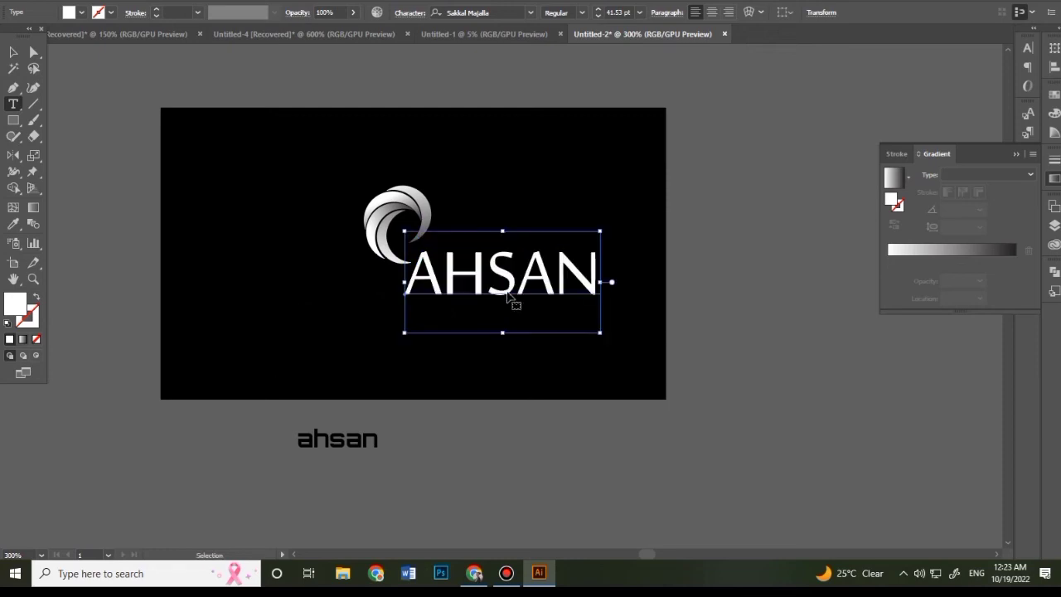
scroll(496, 14, down, 1)
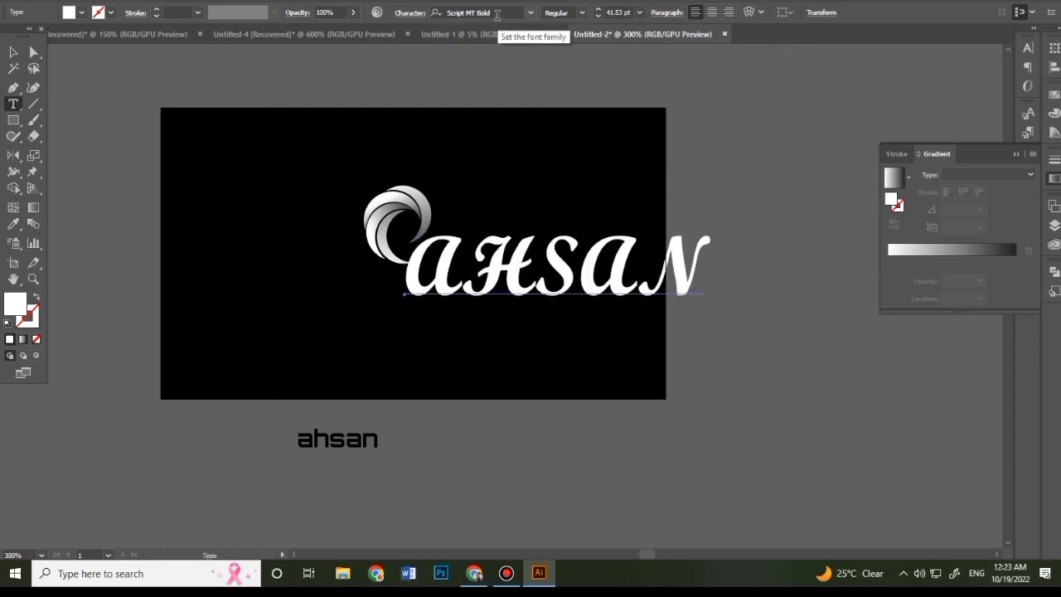
scroll(496, 15, down, 1)
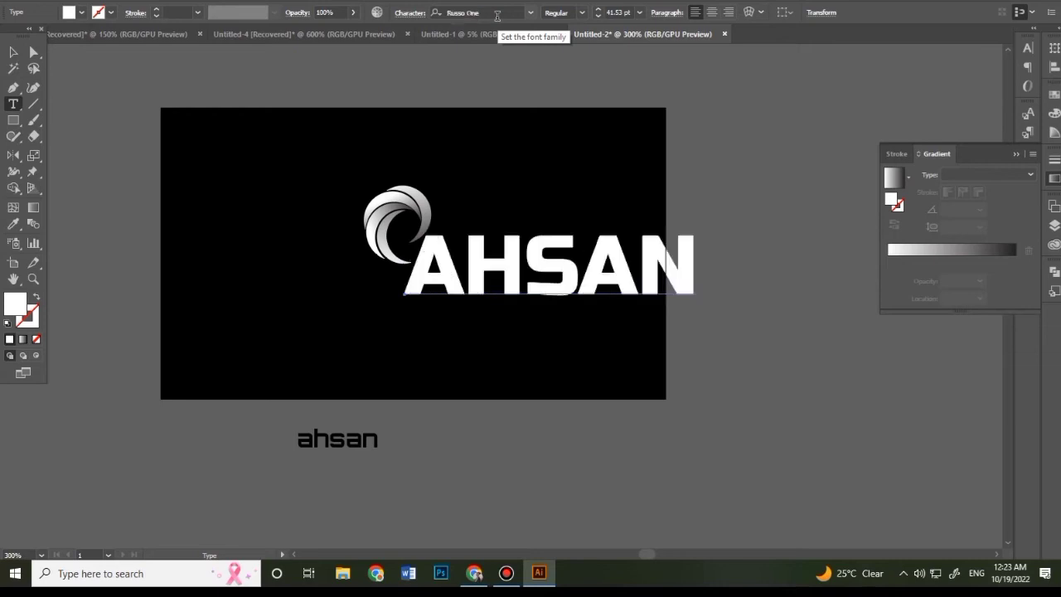
scroll(497, 14, up, 2)
scroll(498, 16, down, 1)
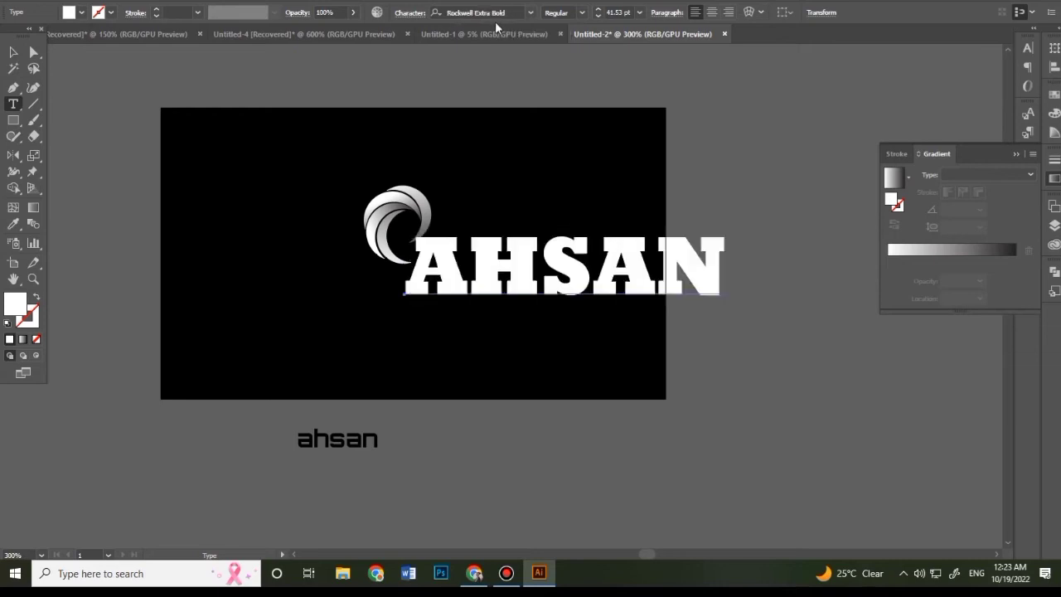
scroll(495, 25, down, 1)
scroll(487, 14, down, 1)
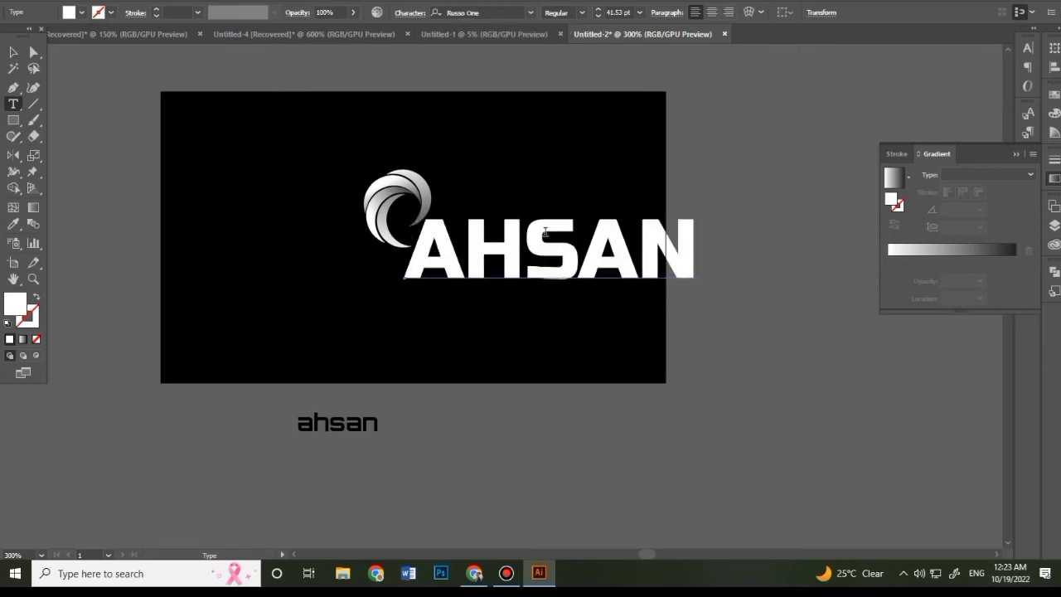
- Resize the capitalised name text to about 37.9 pt and place it directly beneath the swirl
key(ctrl)
drag(698, 208, 669, 246)
key(ctrl+=)
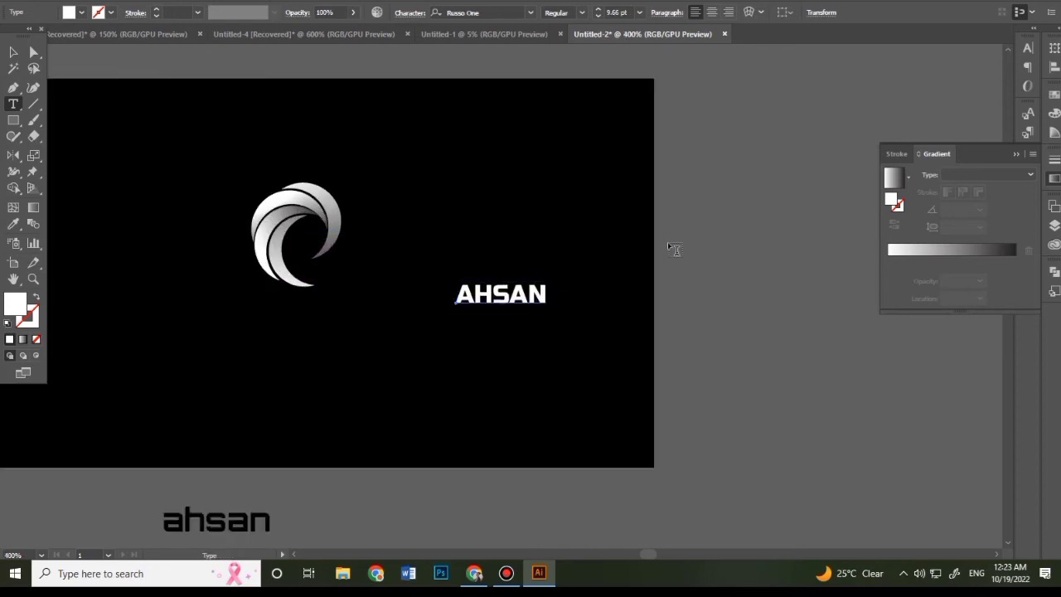
drag(290, 388, 370, 386)
drag(594, 300, 449, 323)
drag(532, 294, 561, 278)
click(437, 351)
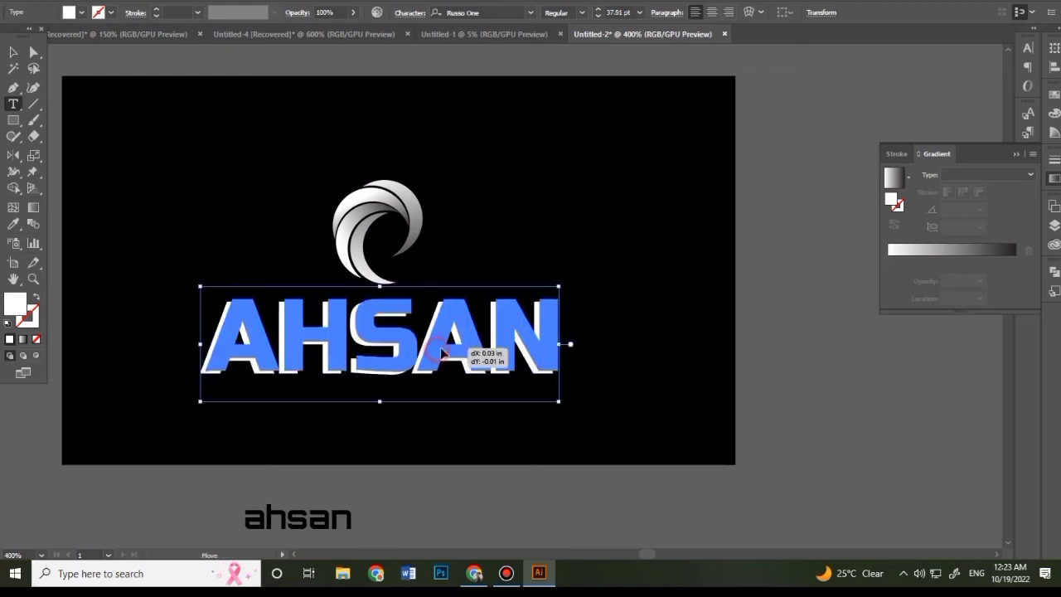
click(448, 360)
click(438, 359)
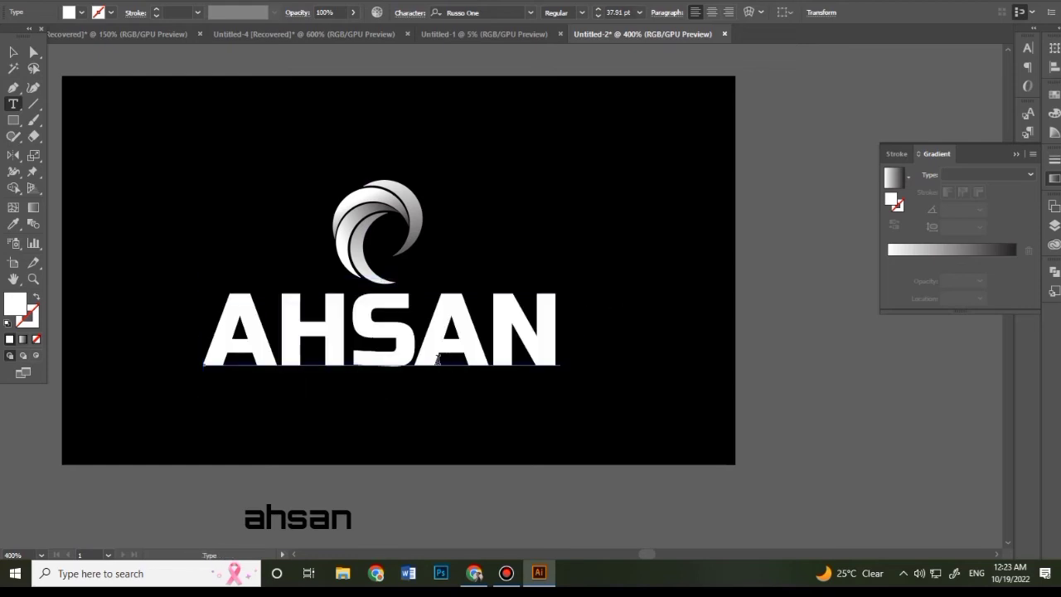
- Nudge the name text slightly down and right beneath the swirl
key(Right)
key(Left)
key(Left)
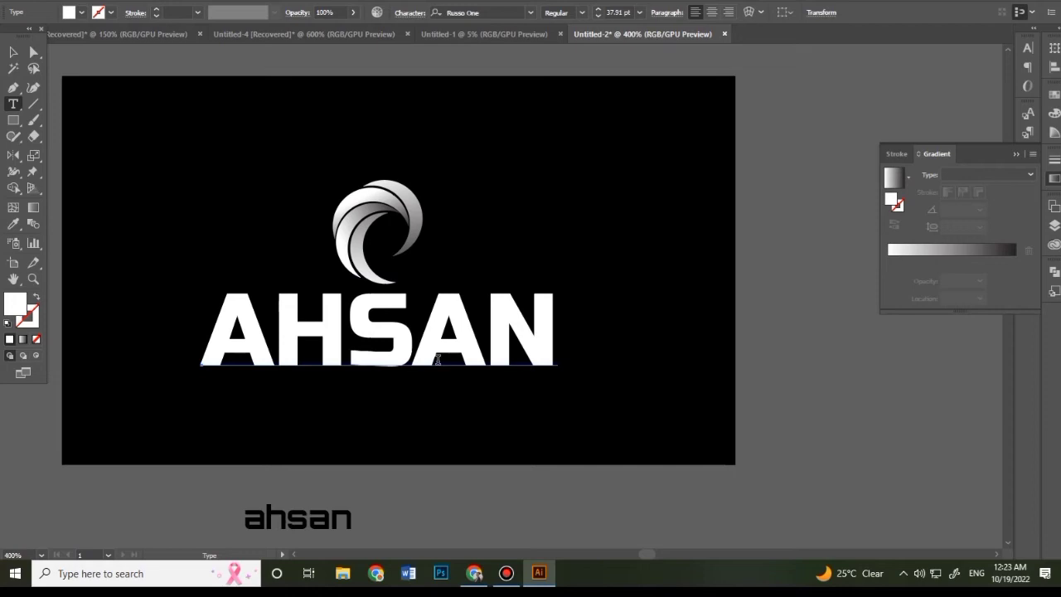
key(Down)
key(Right)
key(Right)
key(Down)
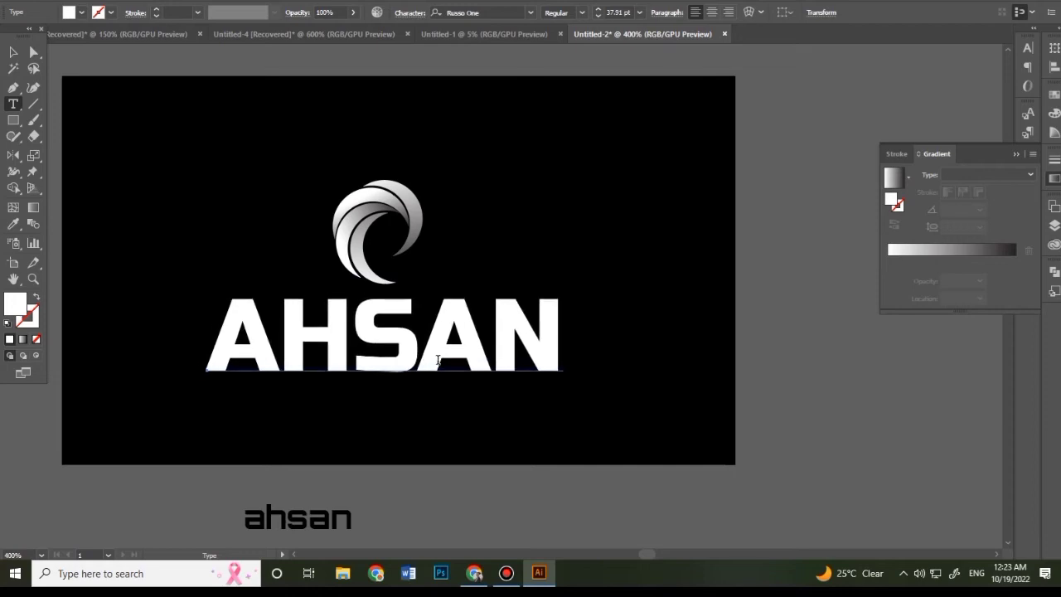
key(Right)
- Scale the name text down proportionally and place it against the swirl's lower right end
key(ctrl)
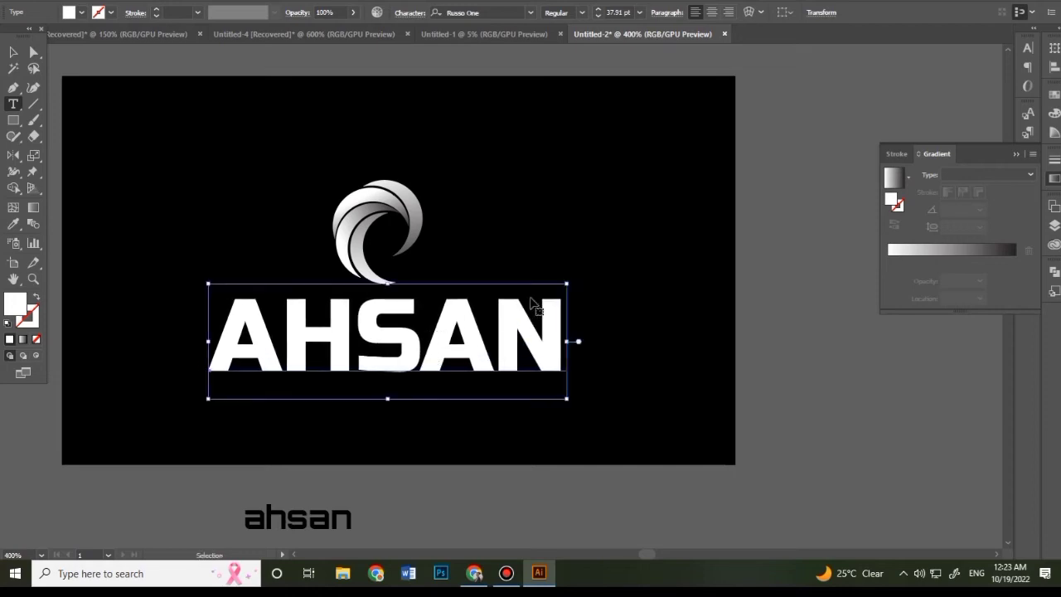
mouse_move(566, 284)
mouse_down()
mouse_move(564, 298)
mouse_move(467, 316)
mouse_move(534, 280)
mouse_move(524, 282)
mouse_up()
click(575, 359)
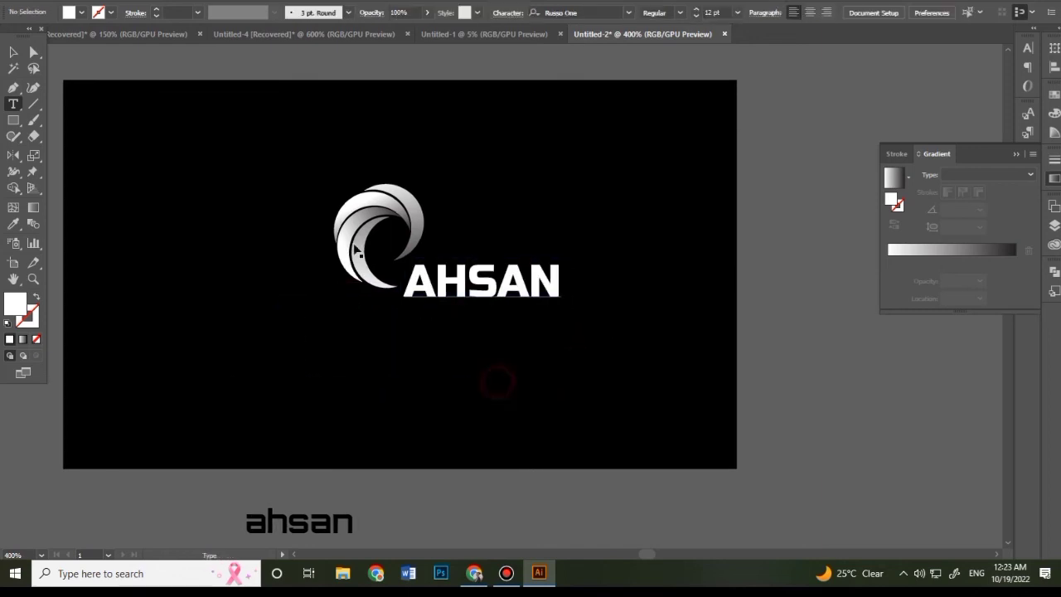
- Group the swirl with the name text and move the group to the middle of the black background
drag(296, 165, 598, 390)
key(ctrl+g)
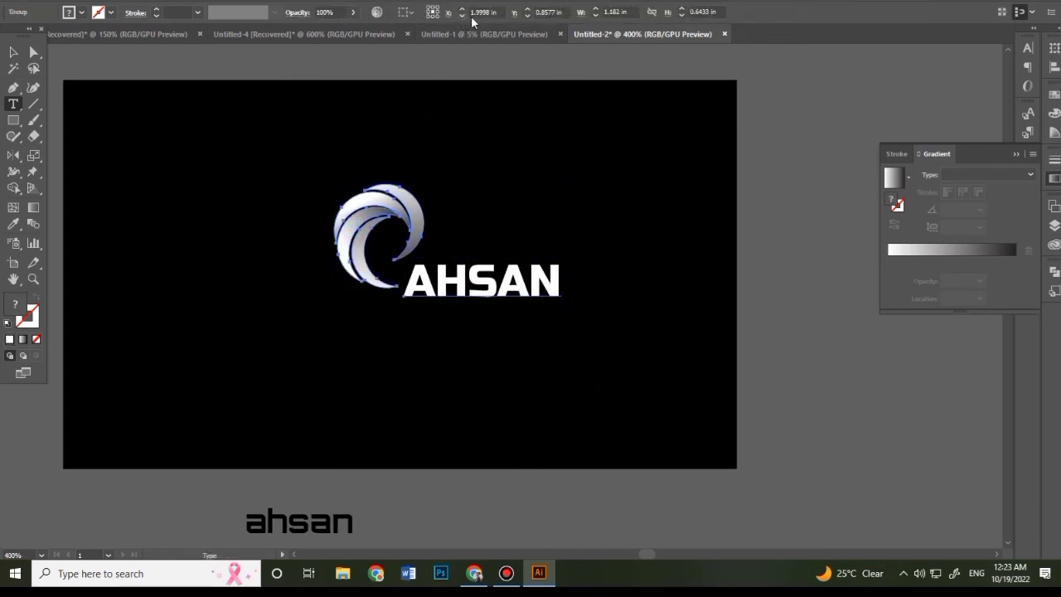
drag(501, 293, 438, 320)
click(495, 365)
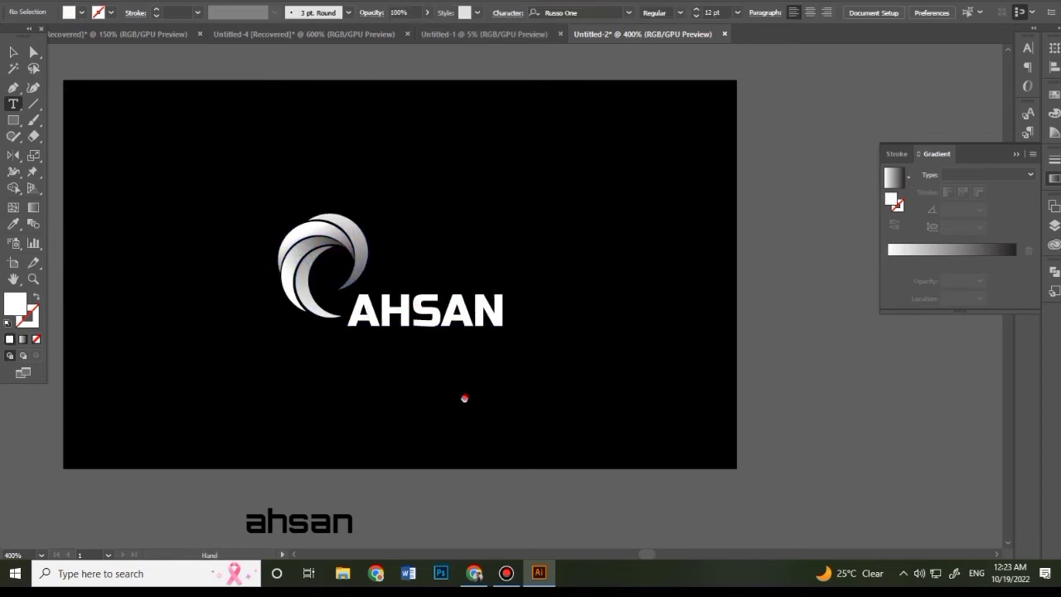
- Ungroup the swirl and name text, and convert the name text to outlines
drag(464, 398, 471, 394)
click(440, 311)
right_click(415, 303)
click(476, 415)
click(414, 308)
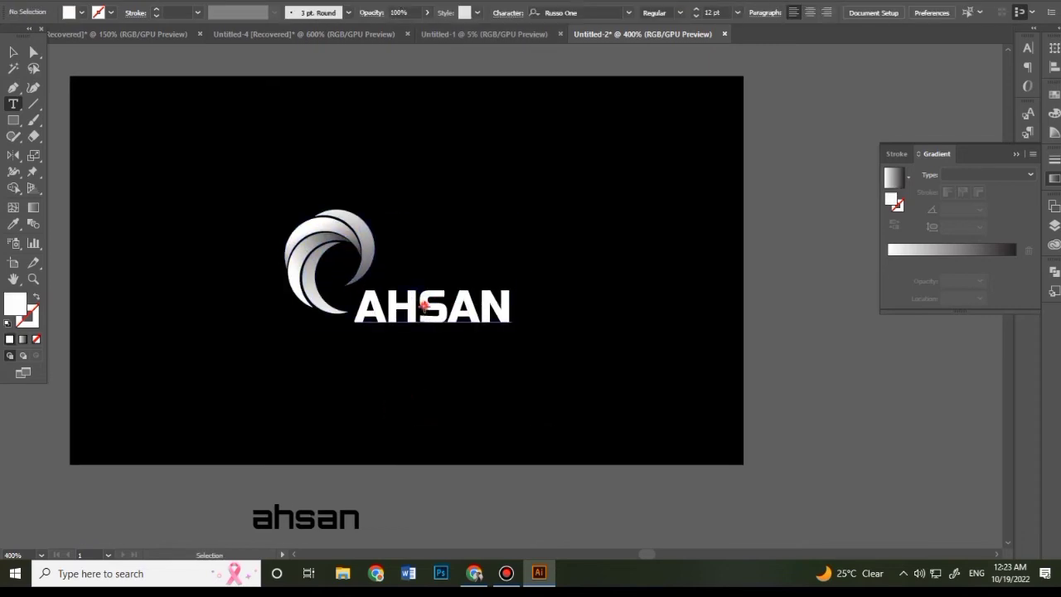
key(ctrl+shift+o)
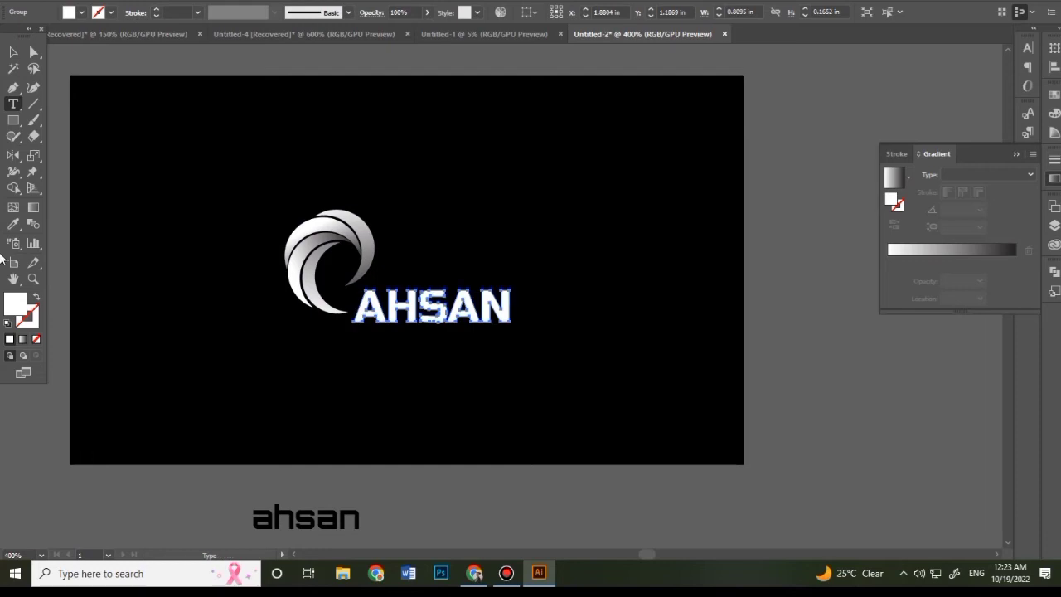
- Apply the swirl's white-to-dark linear gradient to the outlined name with the Eyedropper
click(11, 224)
click(331, 234)
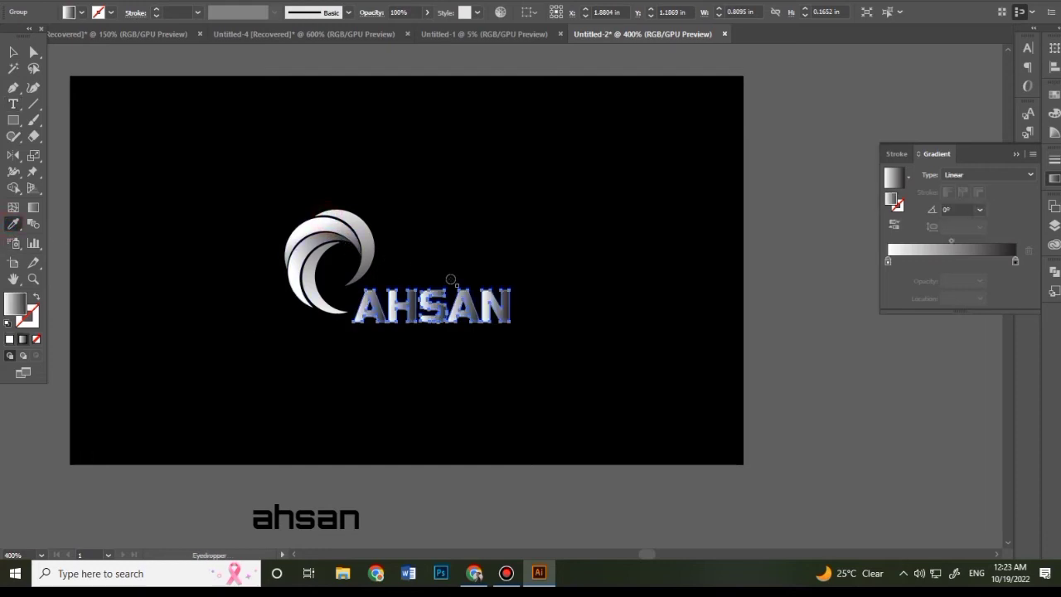
ctrl+click(498, 408)
- Ungroup the outlined name into separate letters
ctrl+click(381, 307)
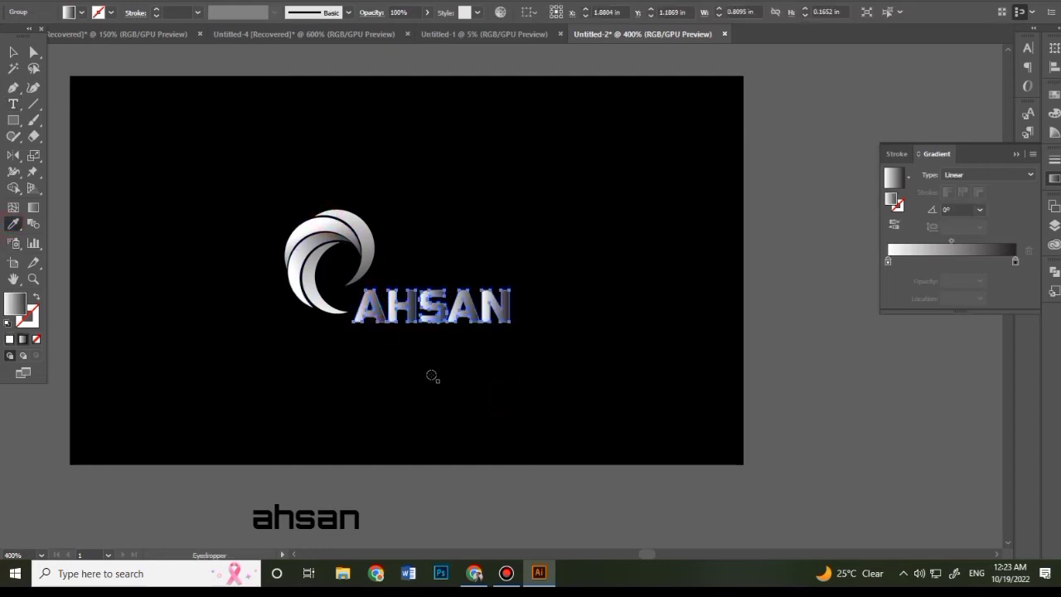
key(ctrl)
right_click(421, 313)
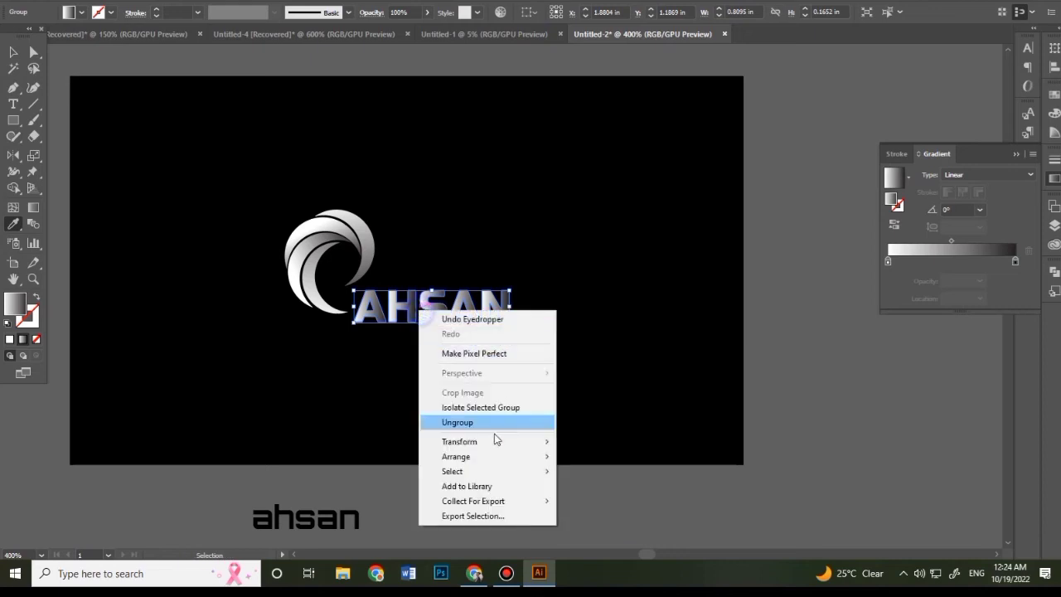
click(426, 419)
click(387, 471)
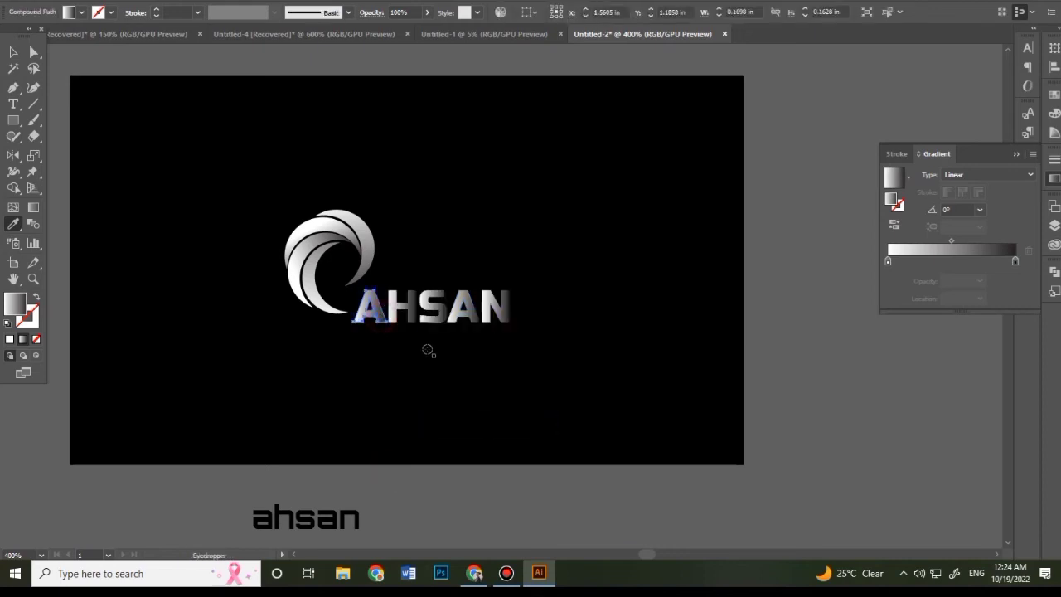
- Run the first letter's gradient vertically from above to below at -90° with the Gradient tool
key(g)
mouse_move(390, 194)
mouse_down()
mouse_move(395, 386)
mouse_move(386, 398)
mouse_up()
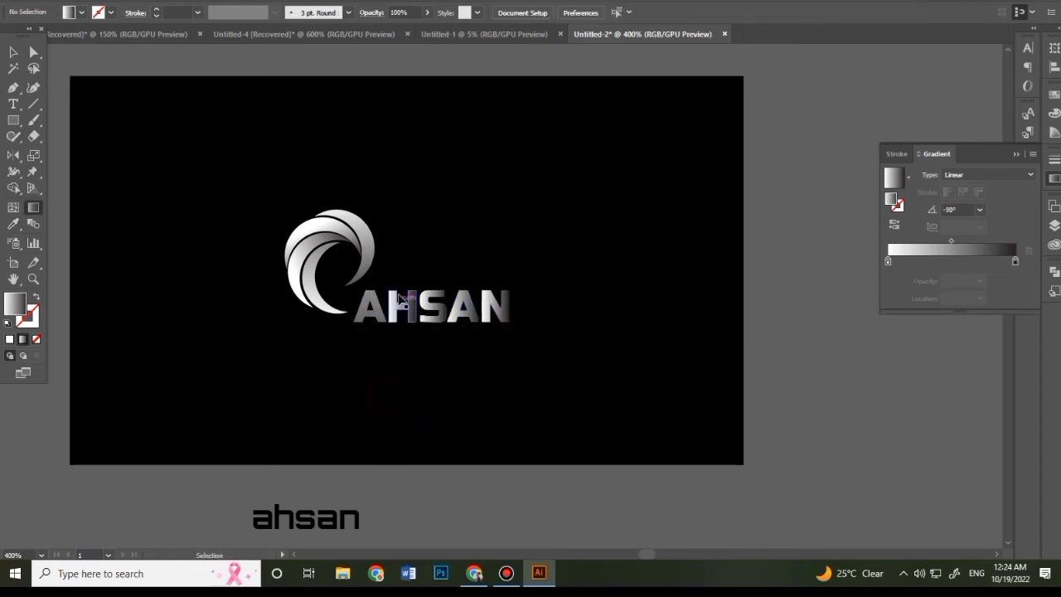
- Run the gradients of the name's second and third letters from above to below with the Gradient tool, the third at about -83°
ctrl+click(387, 440)
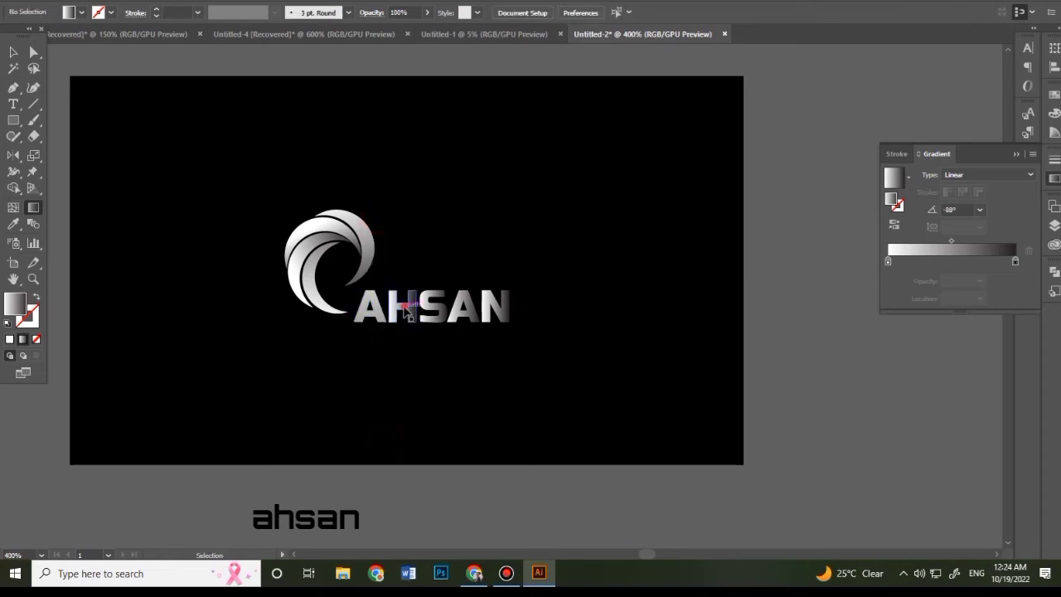
ctrl+click(405, 306)
drag(410, 257, 439, 484)
ctrl+click(434, 430)
ctrl+click(454, 315)
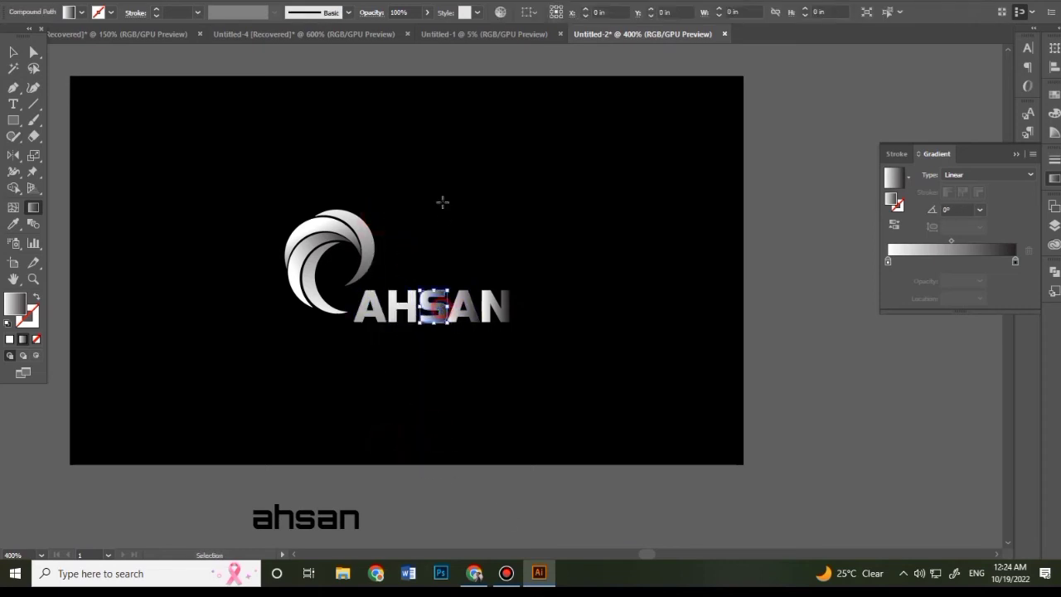
drag(444, 262, 467, 433)
ctrl+click(467, 434)
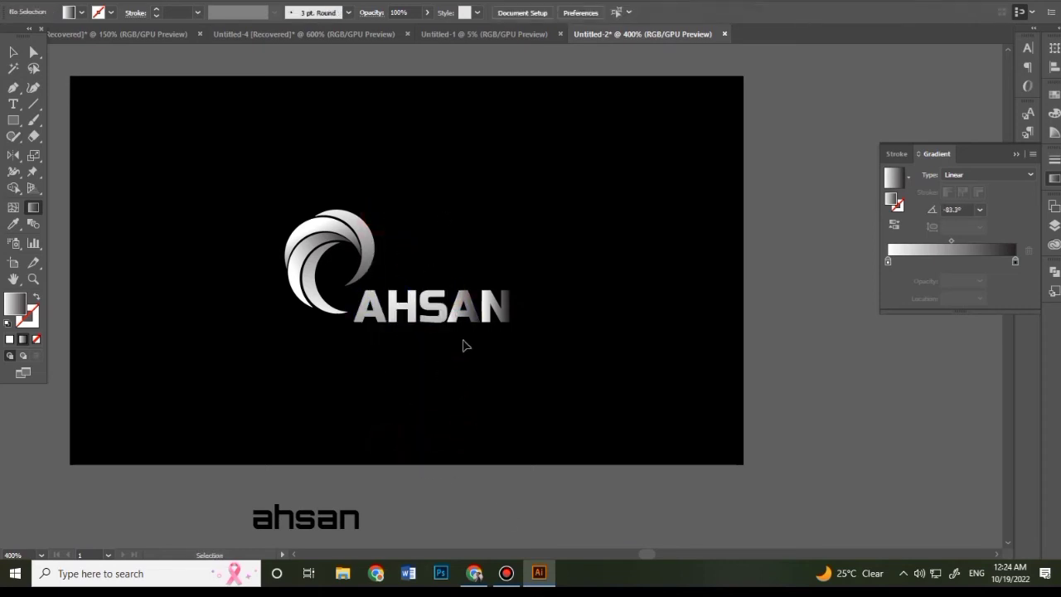
- Run the gradients of the name's fourth and fifth letters diagonally downward with the Gradient tool, the fifth at about -62°
ctrl+click(468, 298)
drag(442, 246, 503, 453)
ctrl+click(503, 454)
ctrl+click(505, 308)
drag(470, 257, 576, 444)
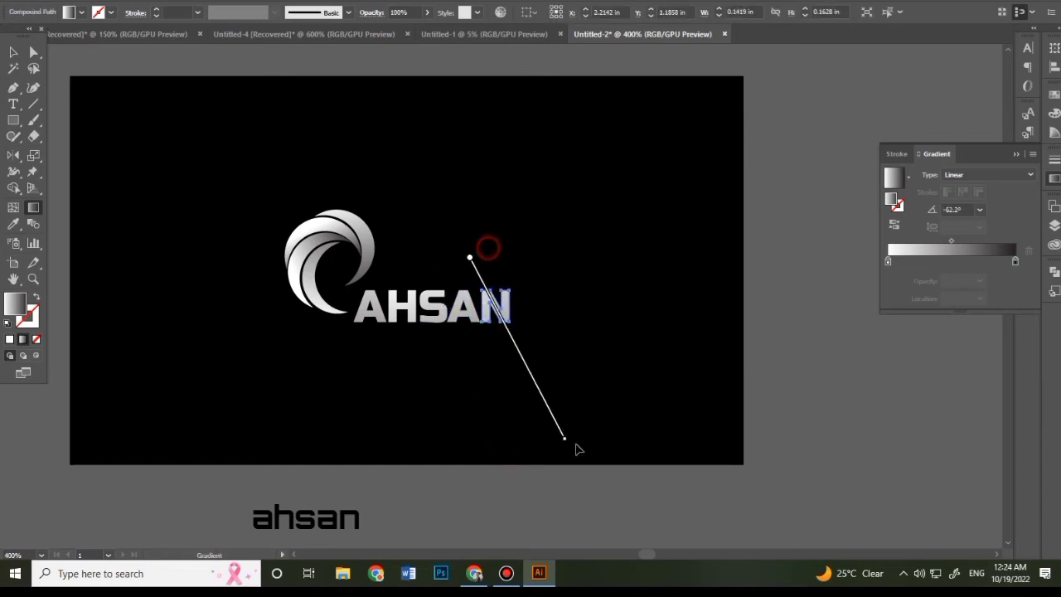
ctrl+click(573, 437)
drag(510, 493, 517, 497)
key(ctrl+equal)
key(ctrl+equal)
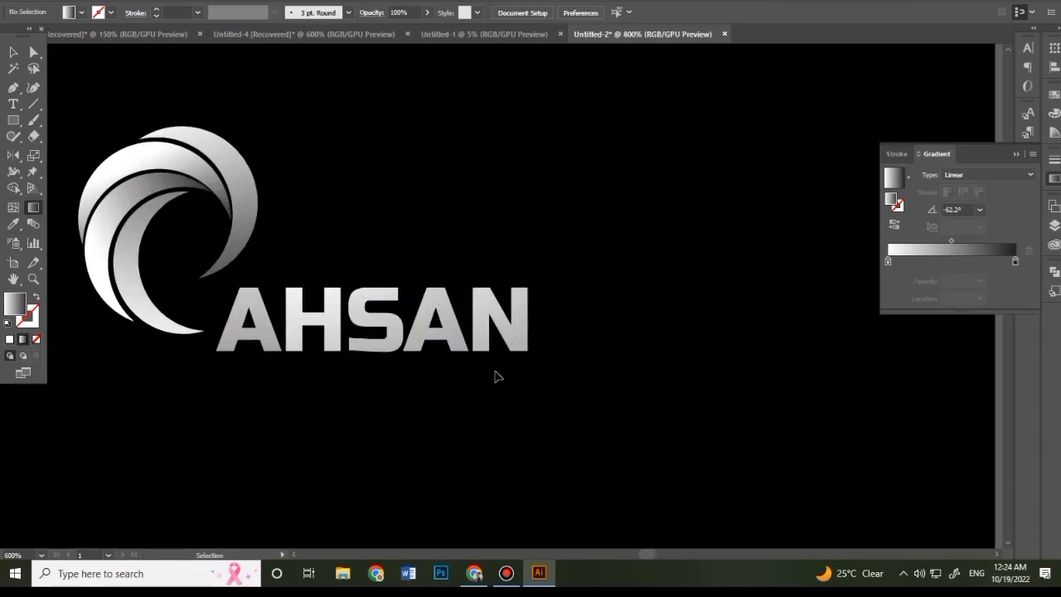
drag(390, 432, 439, 444)
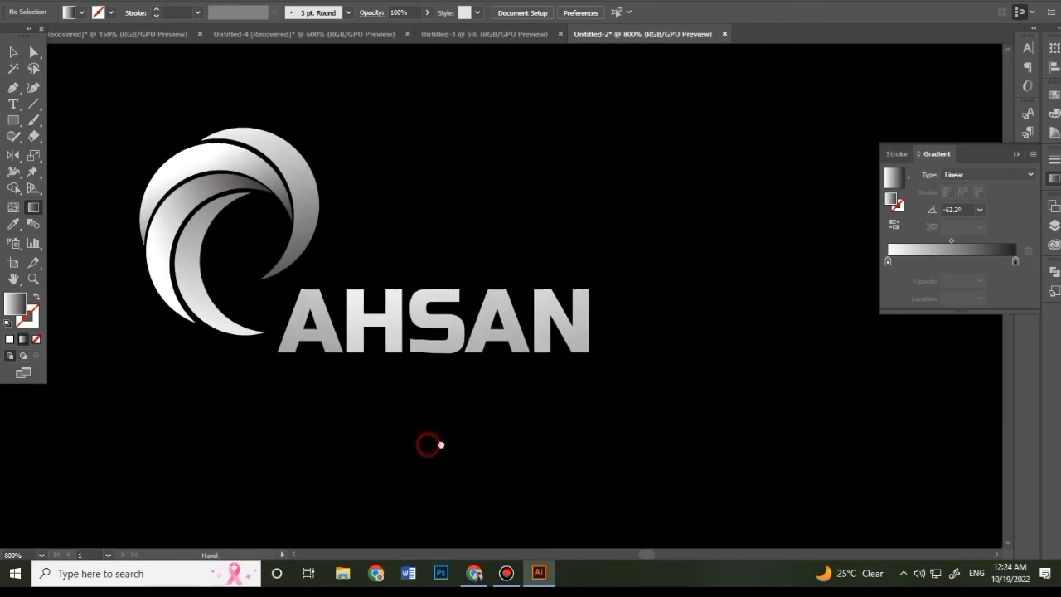
key(ctrl+minus)
key(ctrl+minus)
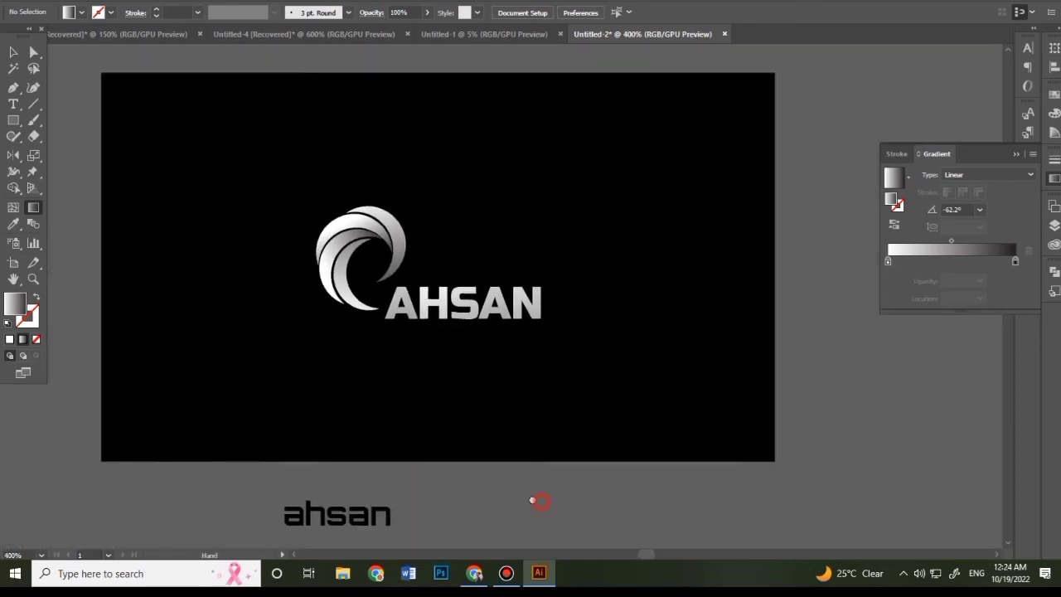
- Draw a horizontal Pen line about 1.39 in long just beneath the logo and give it a 2 pt stroke in isolation mode
key(p)
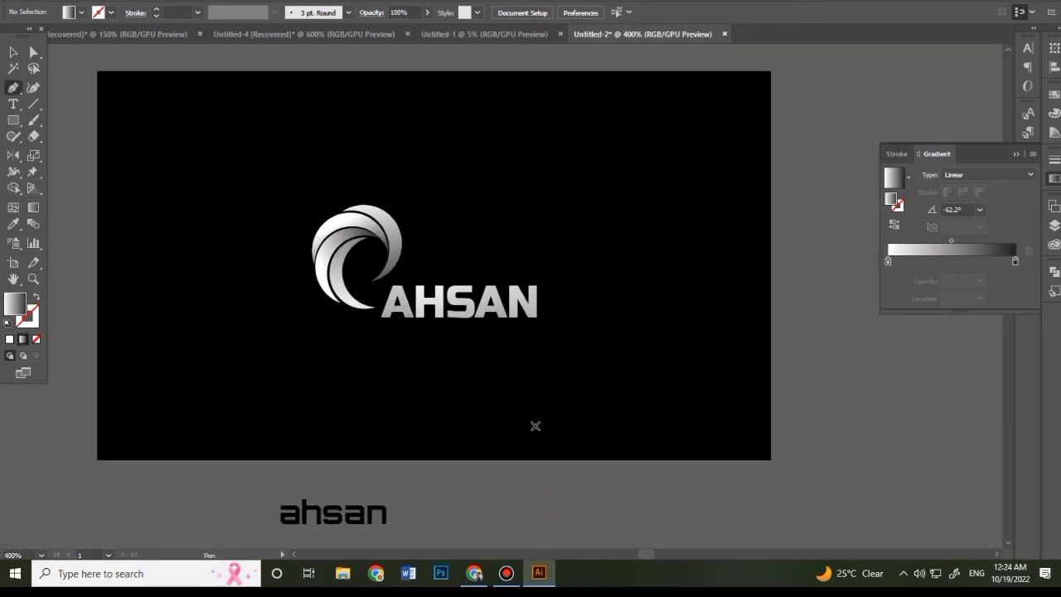
click(550, 321)
click(284, 322)
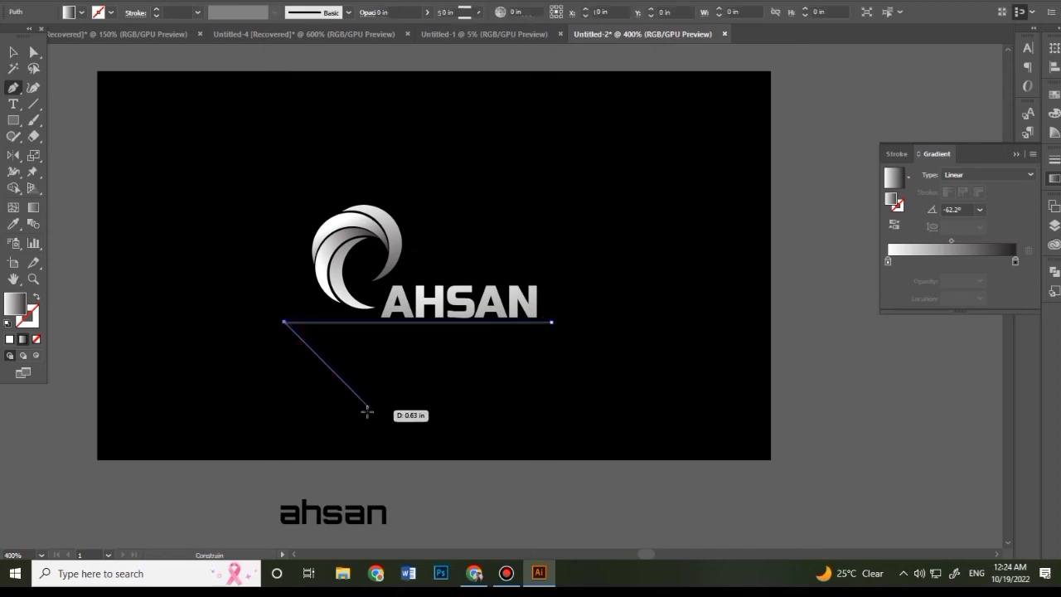
key(ctrl)
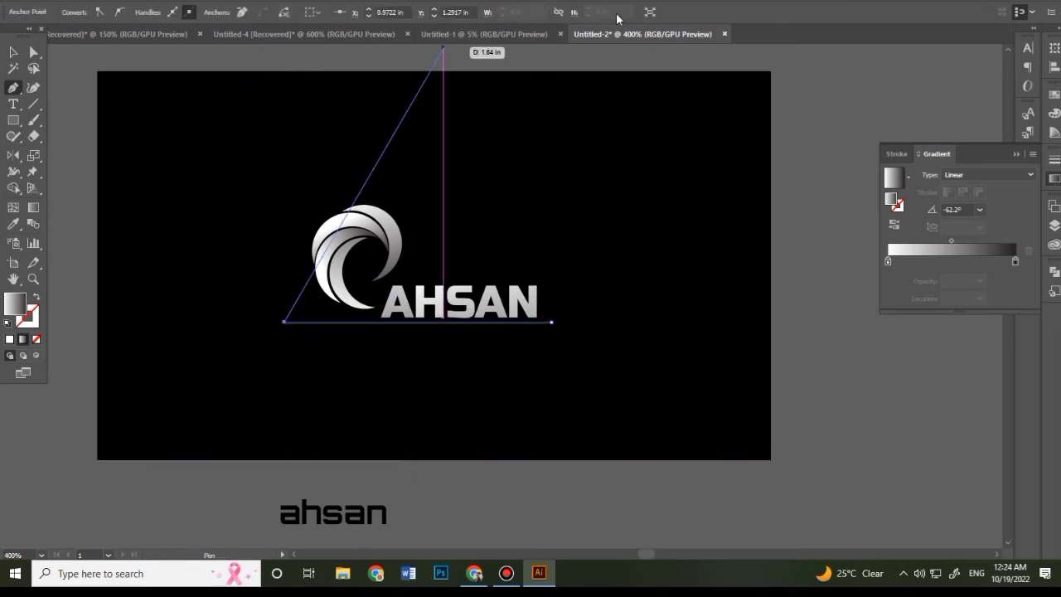
click(649, 13)
scroll(170, 12, up, 5)
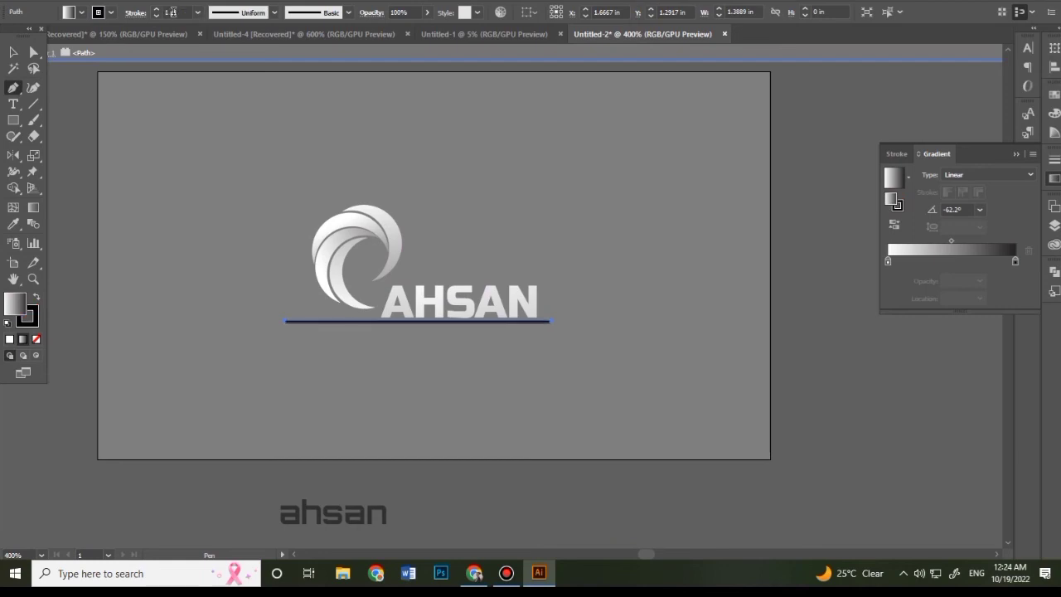
- Try to apply the swirl's gradient to the line beneath the name with the Eyedropper
ctrl+click(427, 354)
ctrl+click(360, 320)
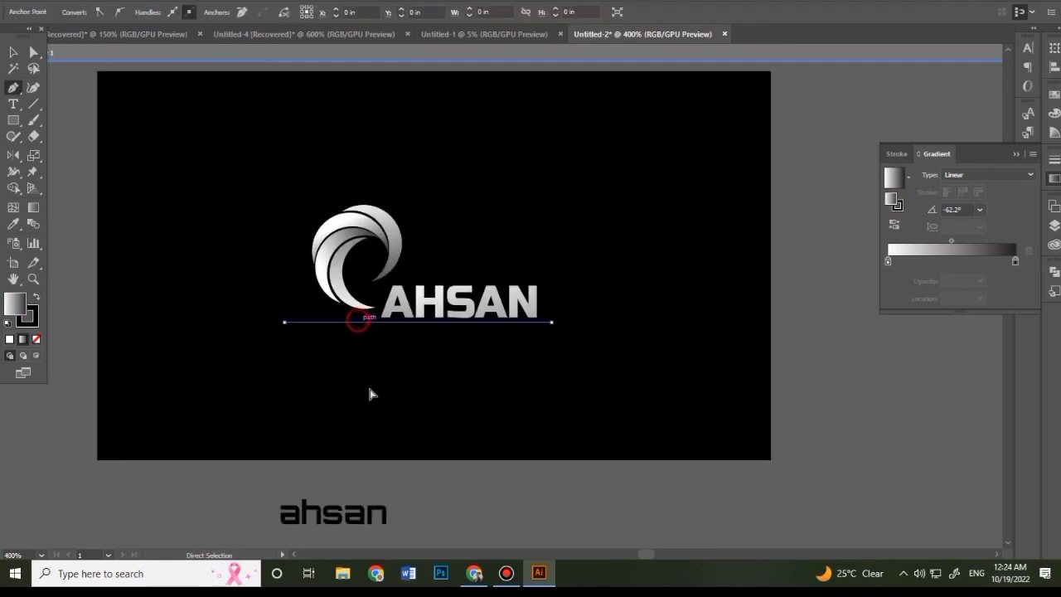
click(13, 224)
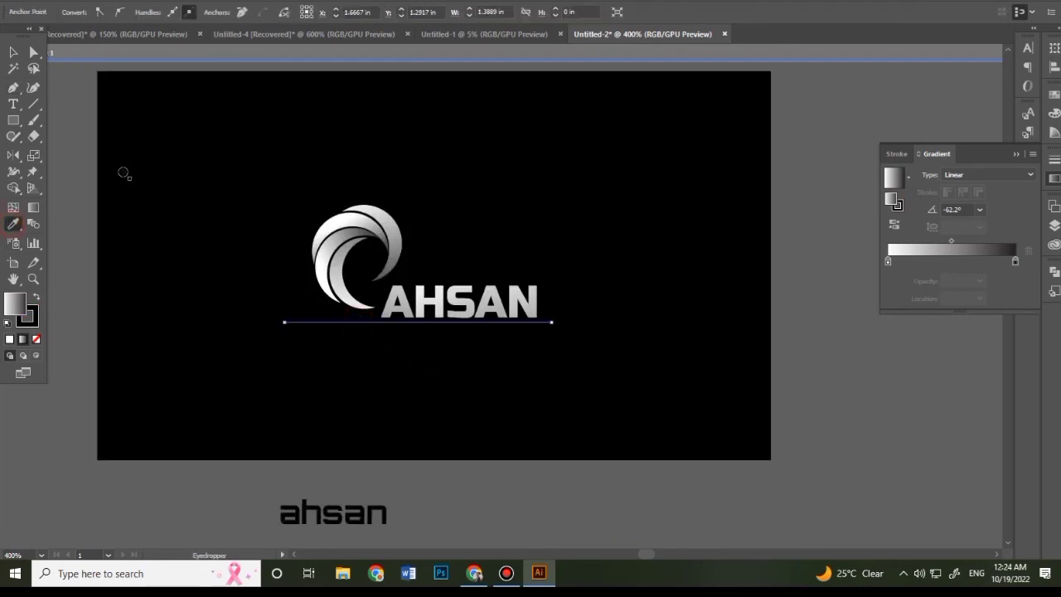
click(392, 273)
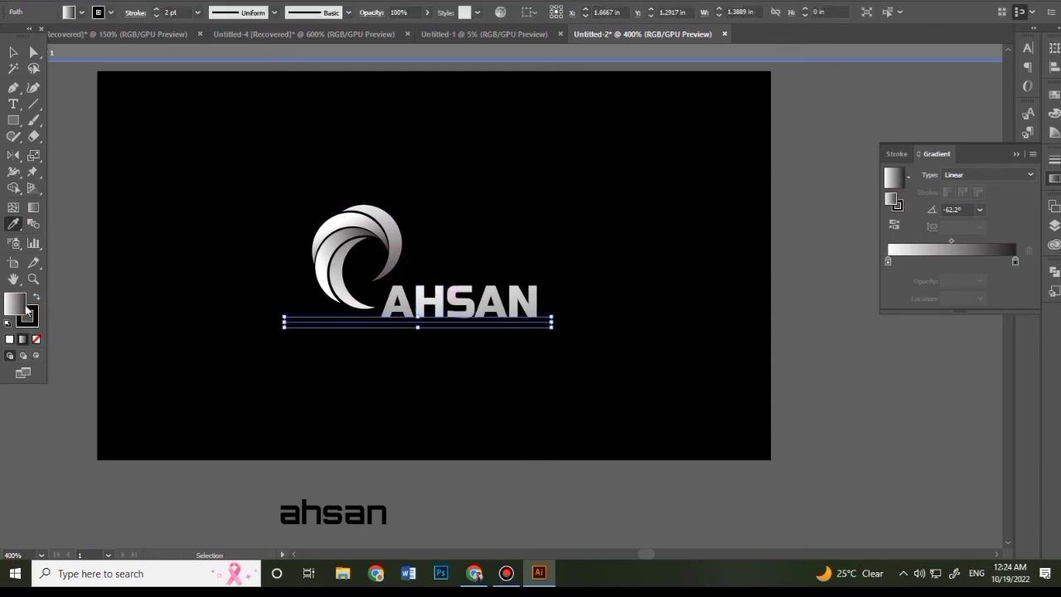
- Give the line beneath the name a white stroke and no fill
click(82, 14)
click(27, 35)
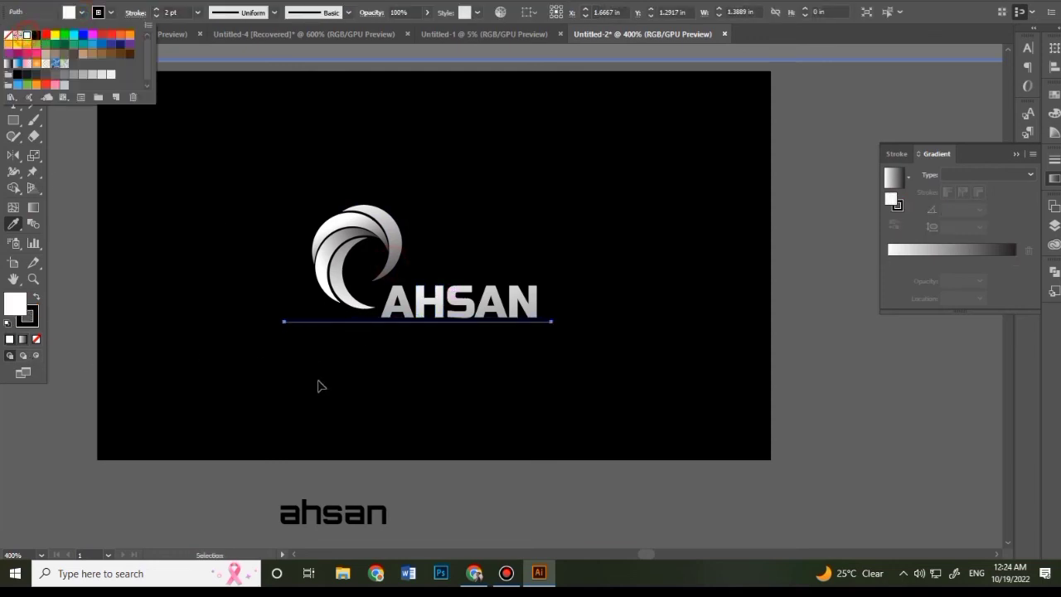
click(334, 410)
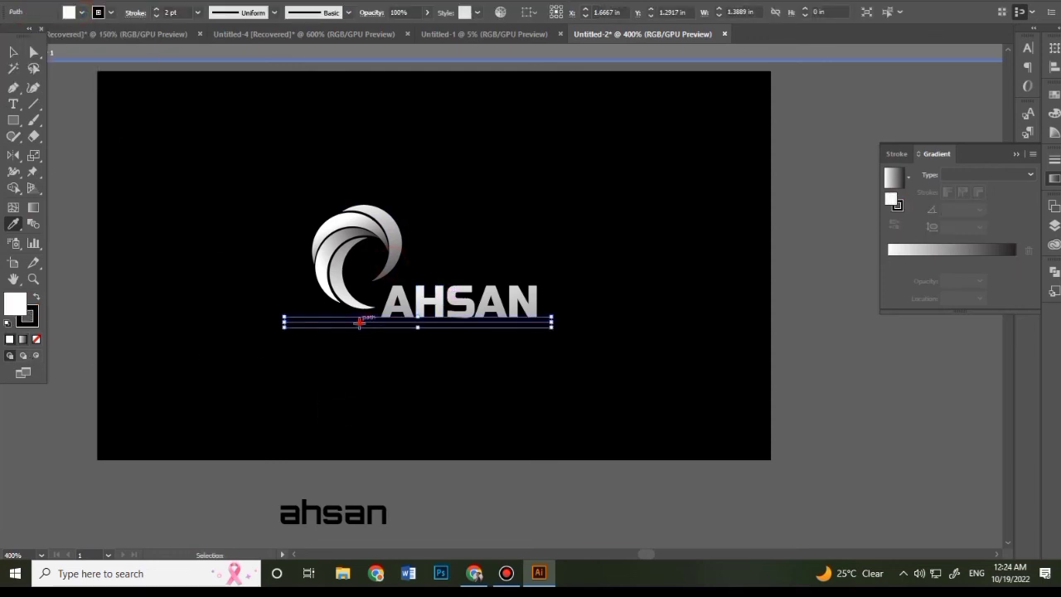
click(82, 15)
click(26, 35)
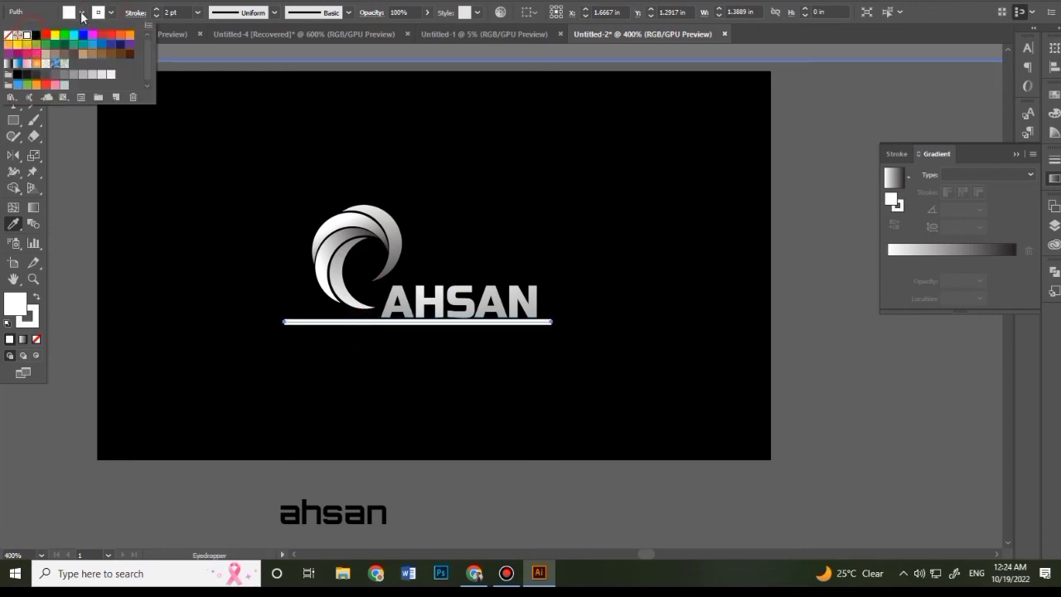
click(81, 15)
click(82, 15)
click(9, 35)
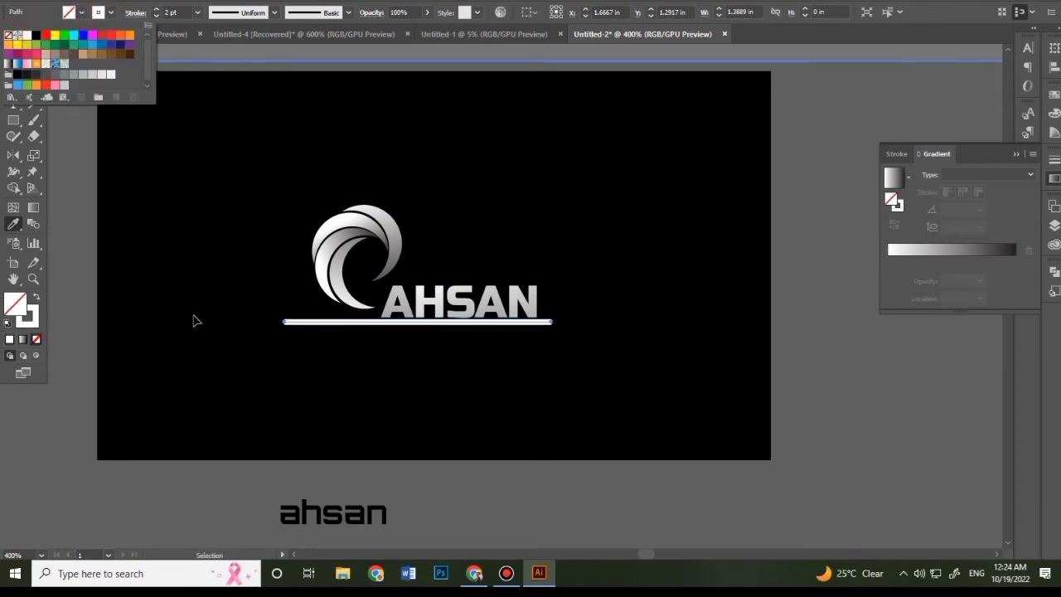
click(267, 350)
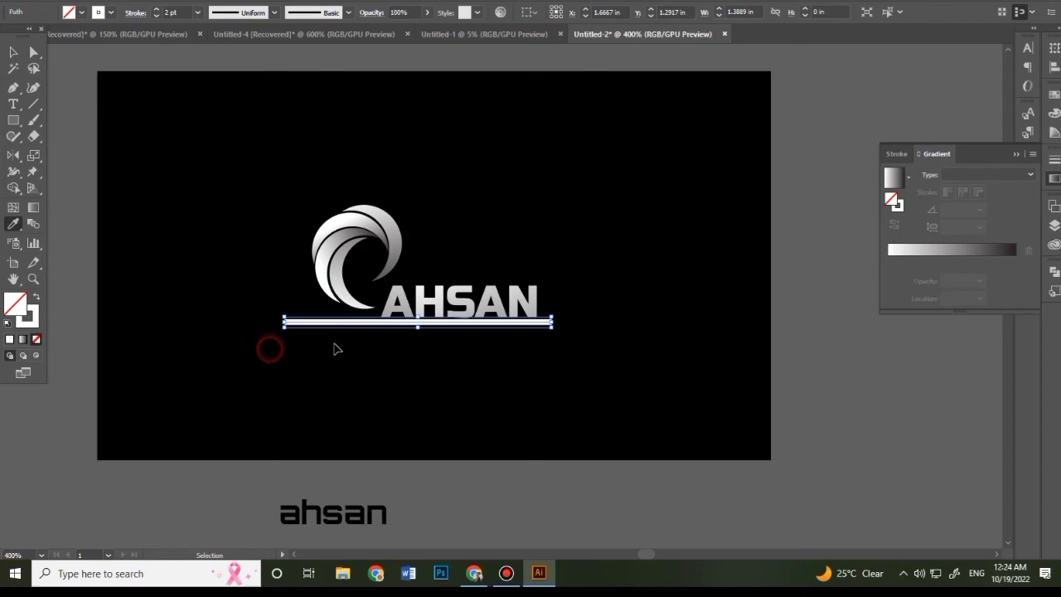
- Nudge the white line slightly down and to the right, and apply the lens-shaped width profile that tapers at both ends
click(380, 322)
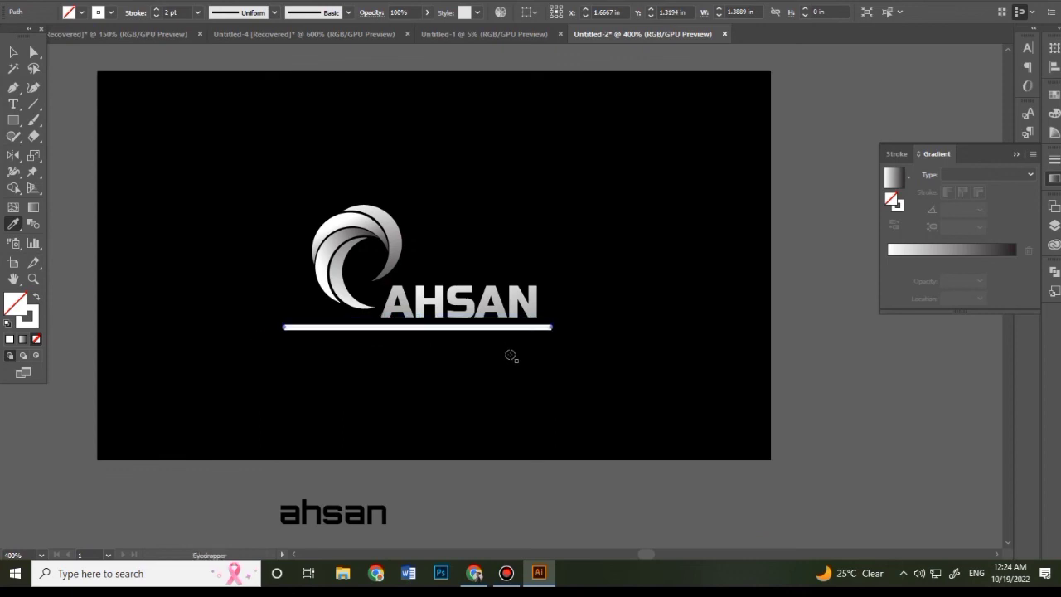
key(Up)
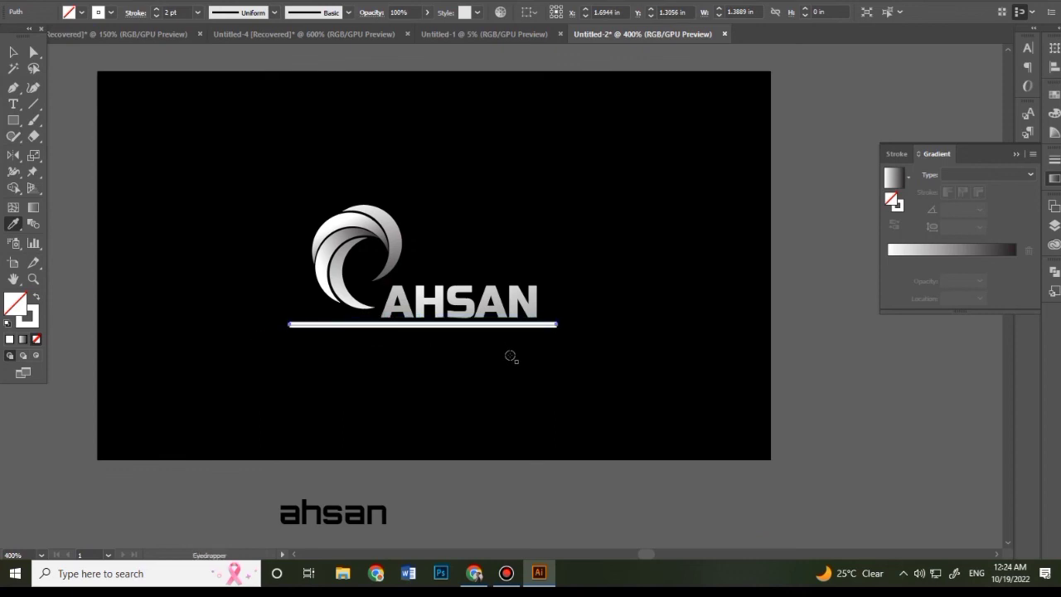
click(275, 13)
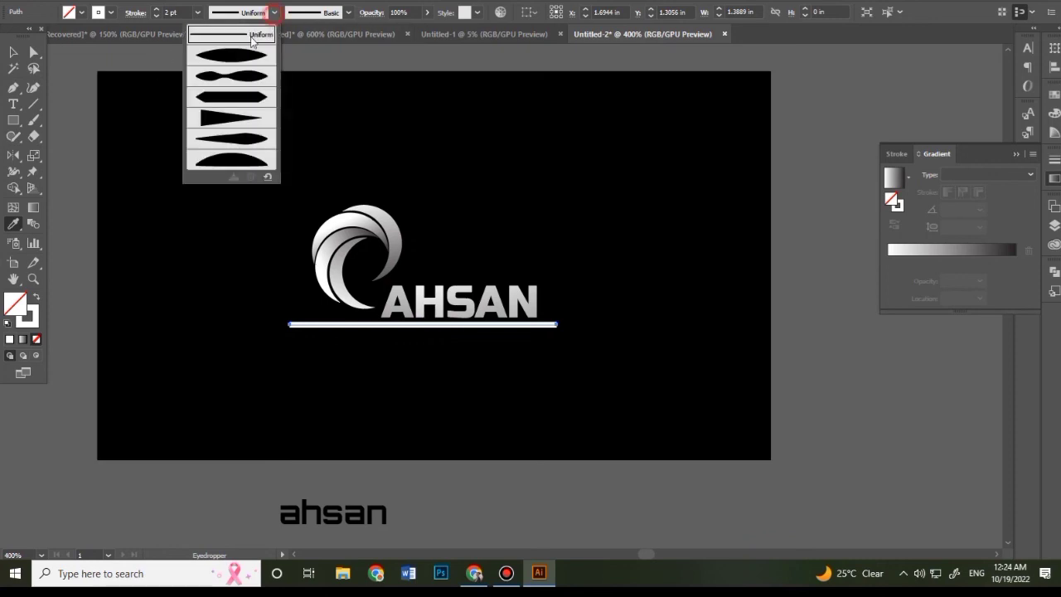
click(240, 52)
click(684, 207)
click(630, 350)
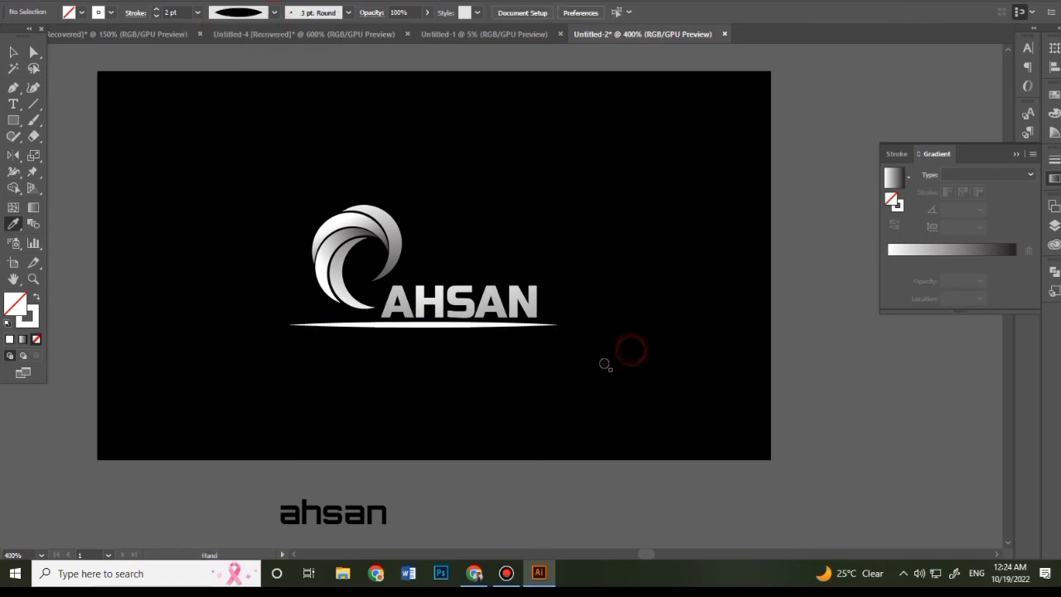
- Delete the tapered line and frame the logo with an unfilled rectangle about 2.04 by 1.15 in with a 1 pt white stroke
ctrl+click(372, 323)
key(Delete)
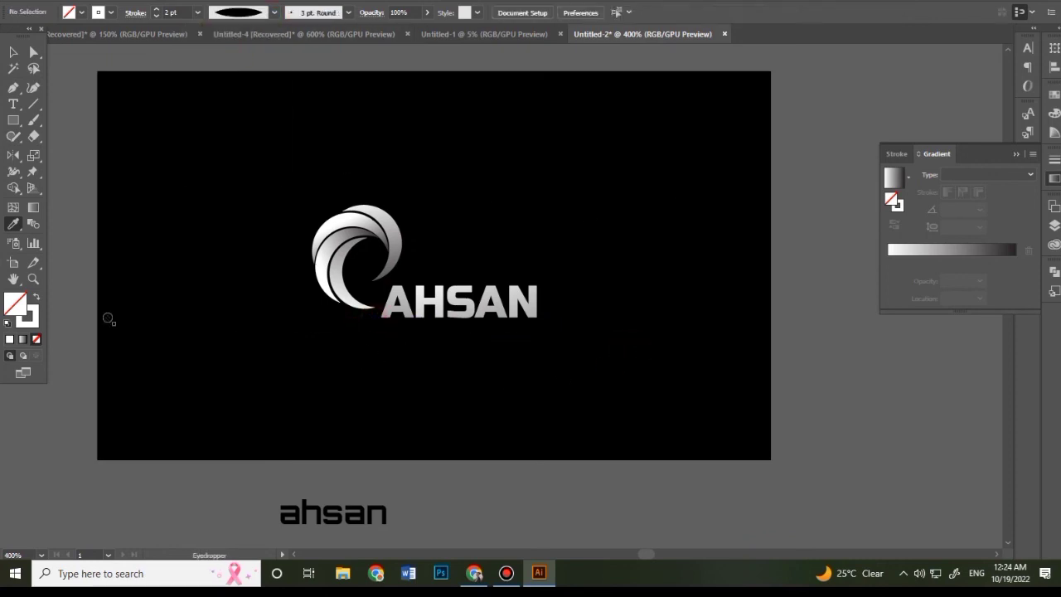
click(14, 119)
drag(240, 159, 633, 382)
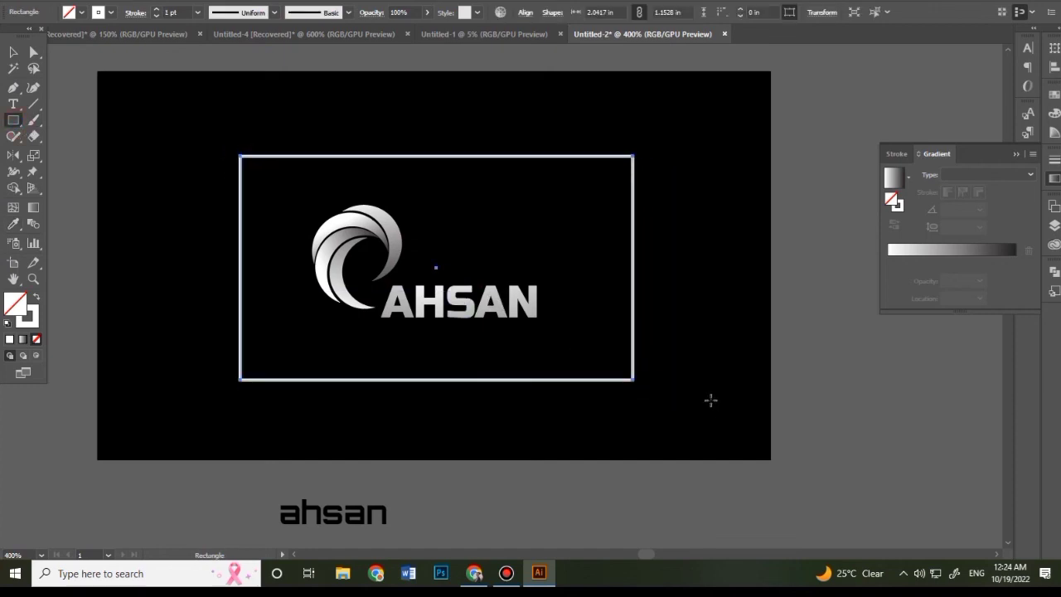
ctrl+click(631, 441)
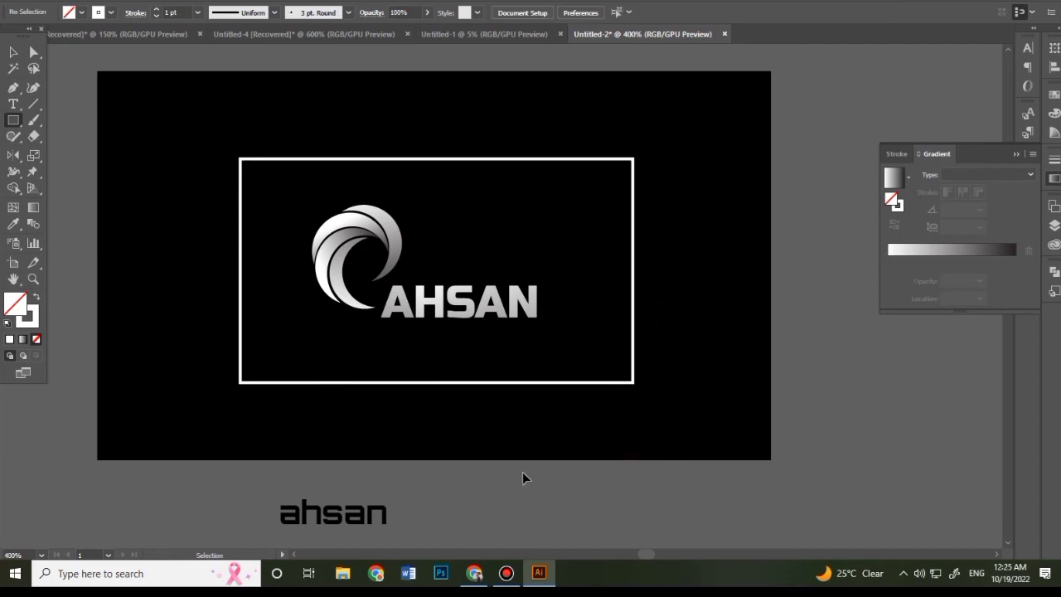
- Select the frame, swirl and name together and nudge them slightly right and upward on the black background
drag(334, 217, 671, 413)
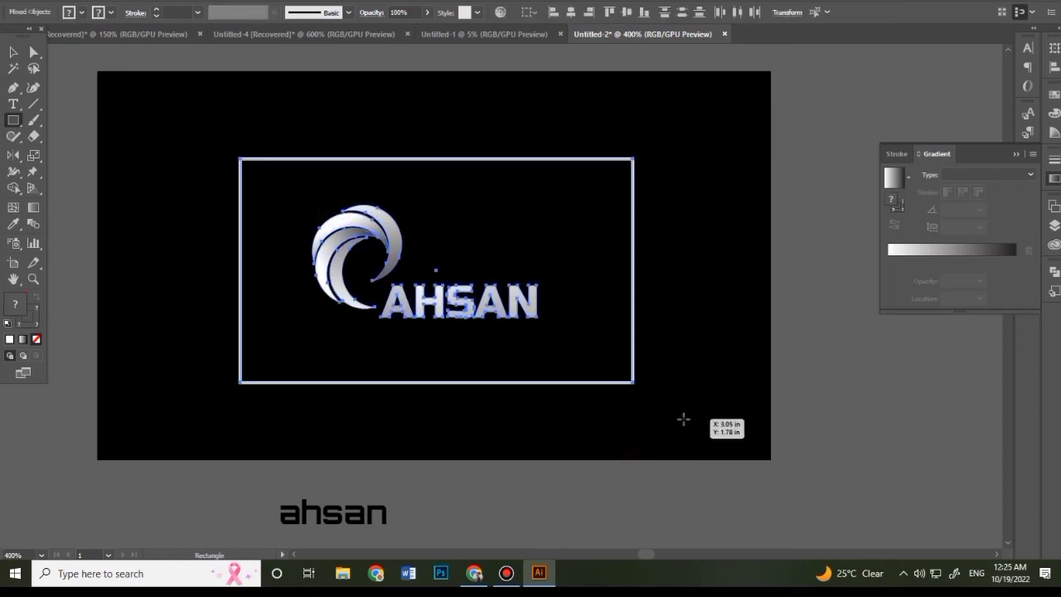
key(shift+Up)
key(shift+Down)
key(Right)
key(Up)
key(Up)
key(Up)
key(Up)
key(Up)
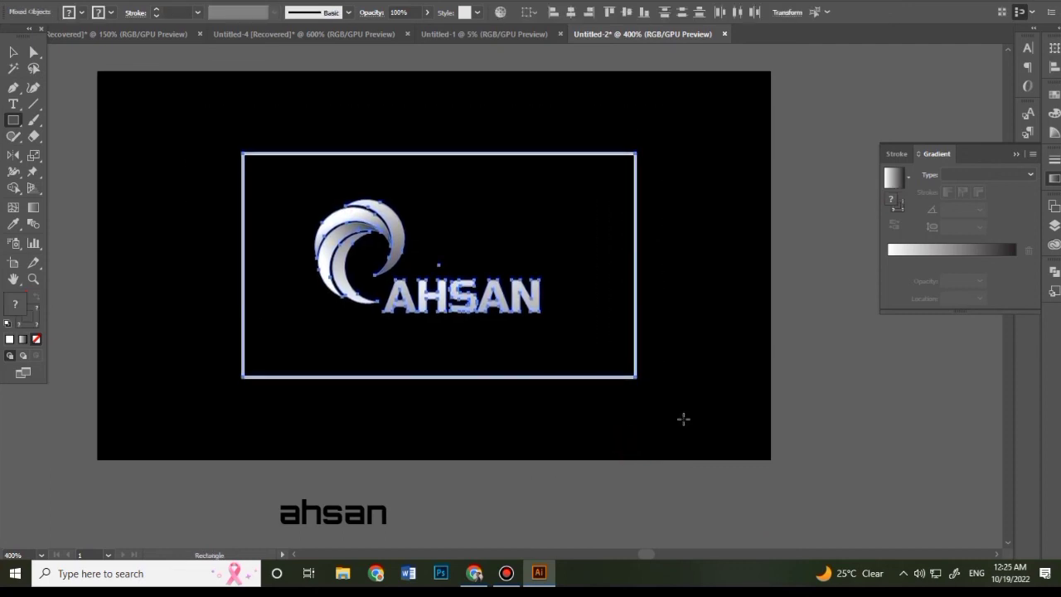
key(Down)
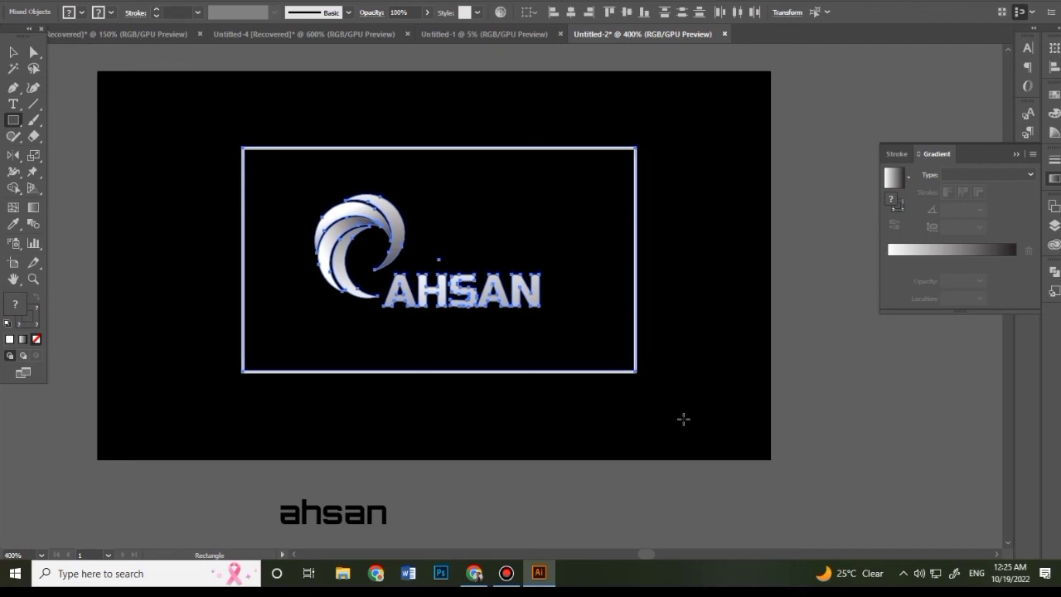
ctrl+click(673, 430)
drag(686, 450, 710, 437)
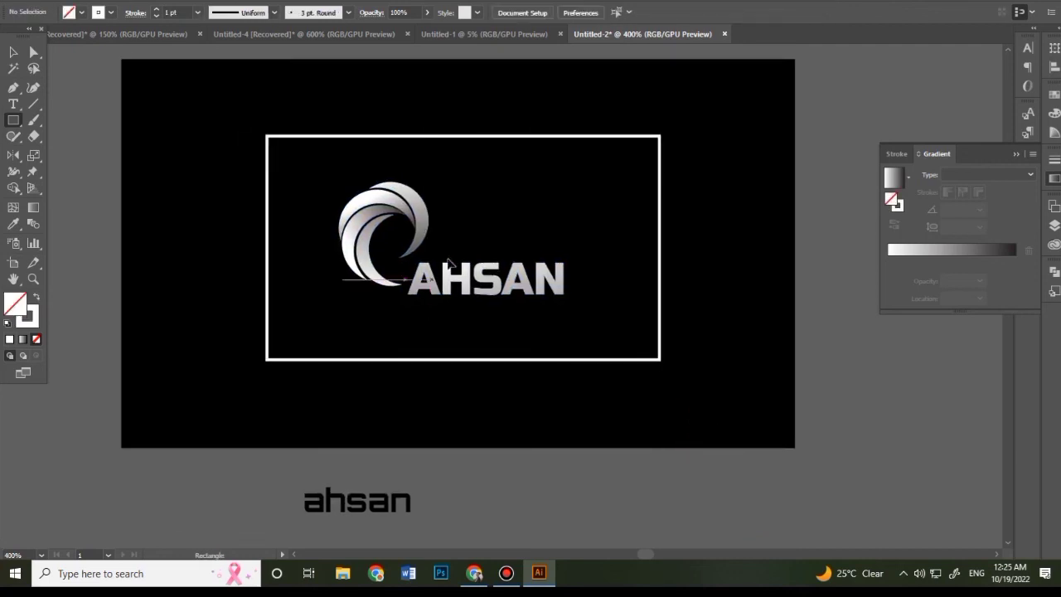
drag(587, 313, 359, 318)
key(ctrl+z)
ctrl+click(611, 440)
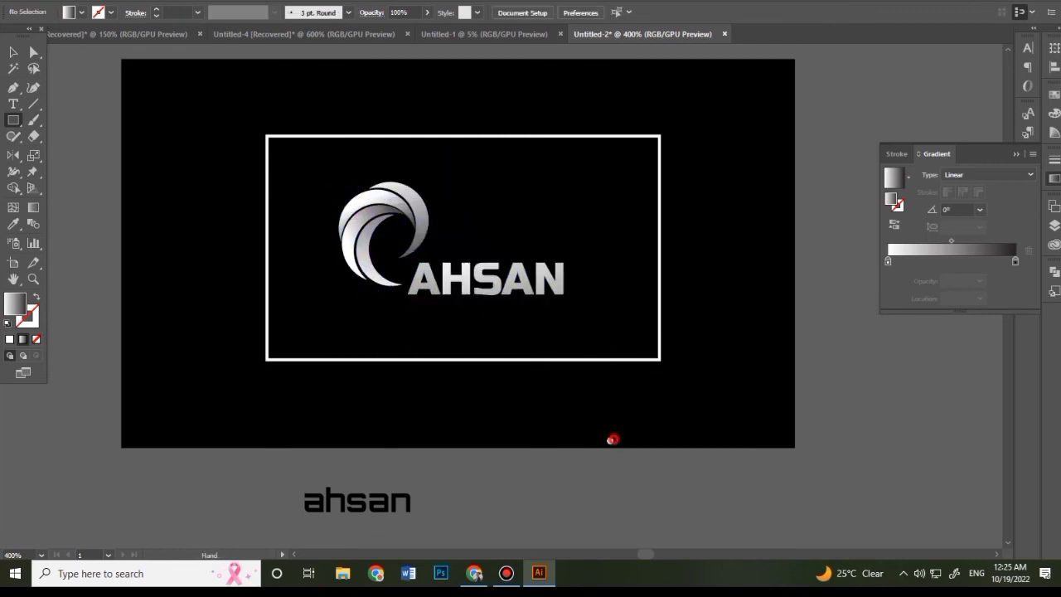
drag(615, 438, 611, 439)
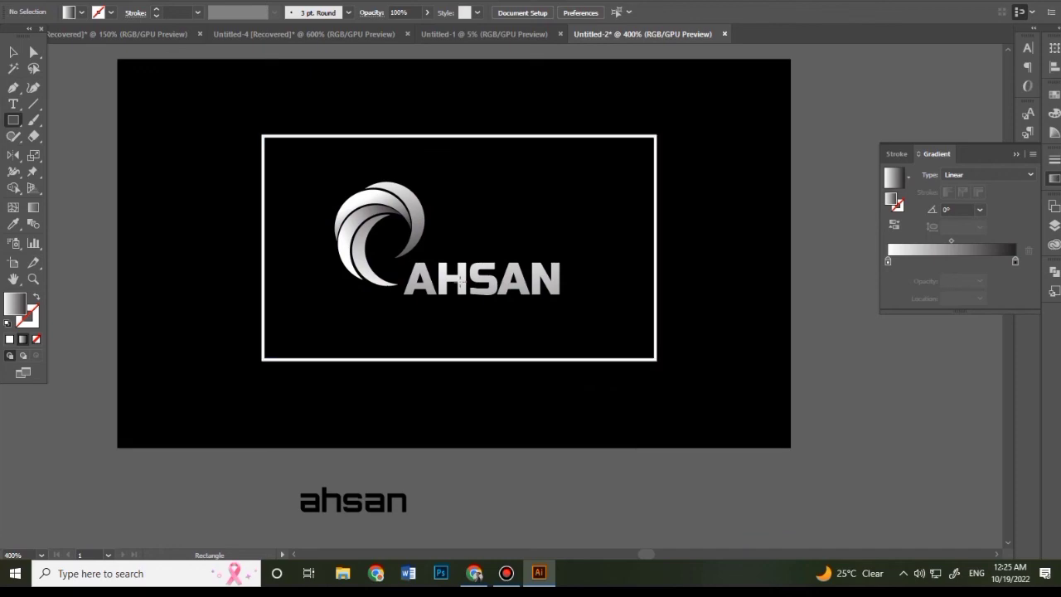